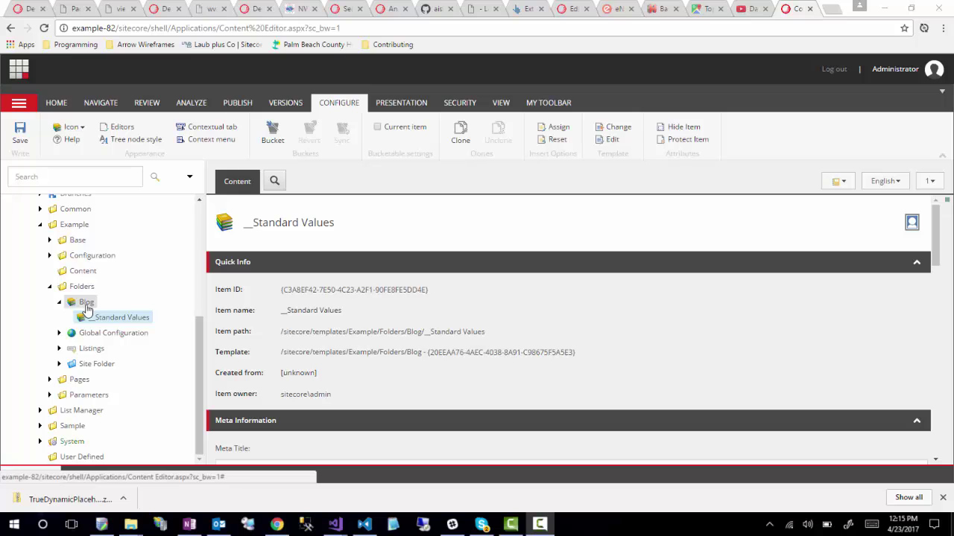
# Step: Collapse the Content branch of the content tree and reduce Templates to its top-level folders
pyautogui.scroll(3, 75, 313)
pyautogui.scroll(1, 67, 327)
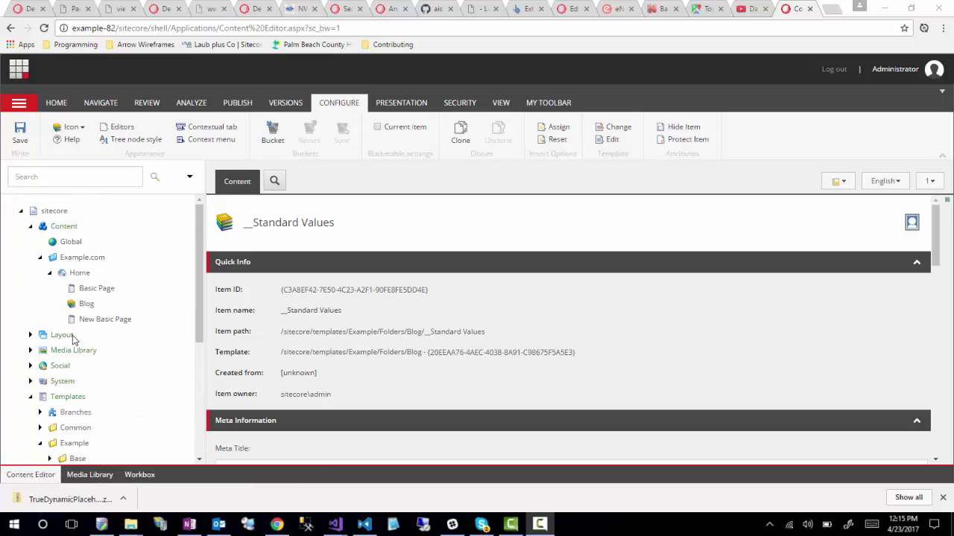
pyautogui.click(30, 226)
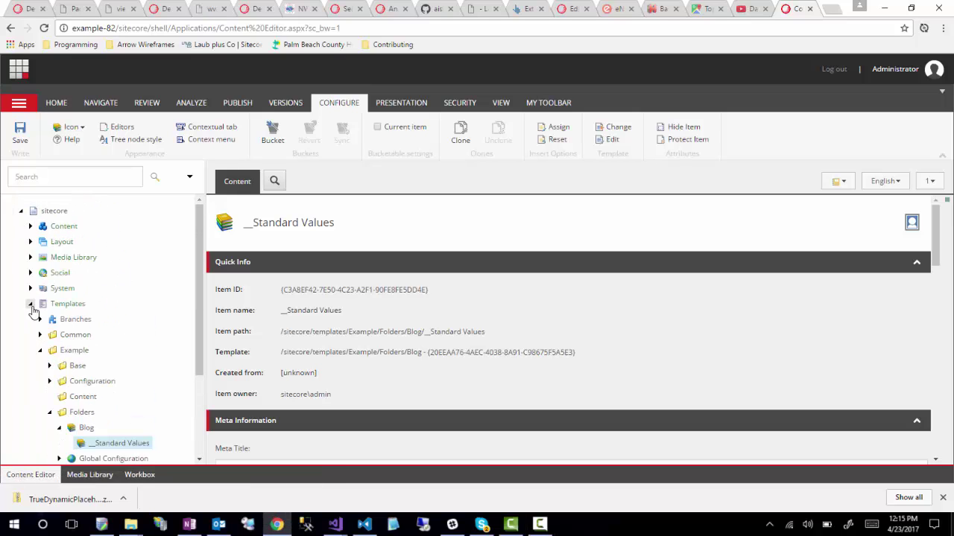
pyautogui.click(30, 303)
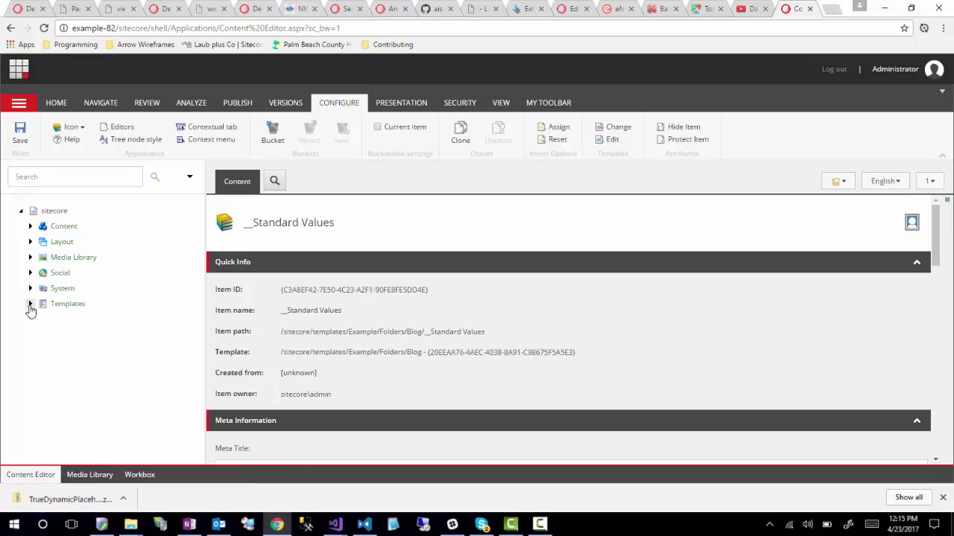
pyautogui.click(30, 304)
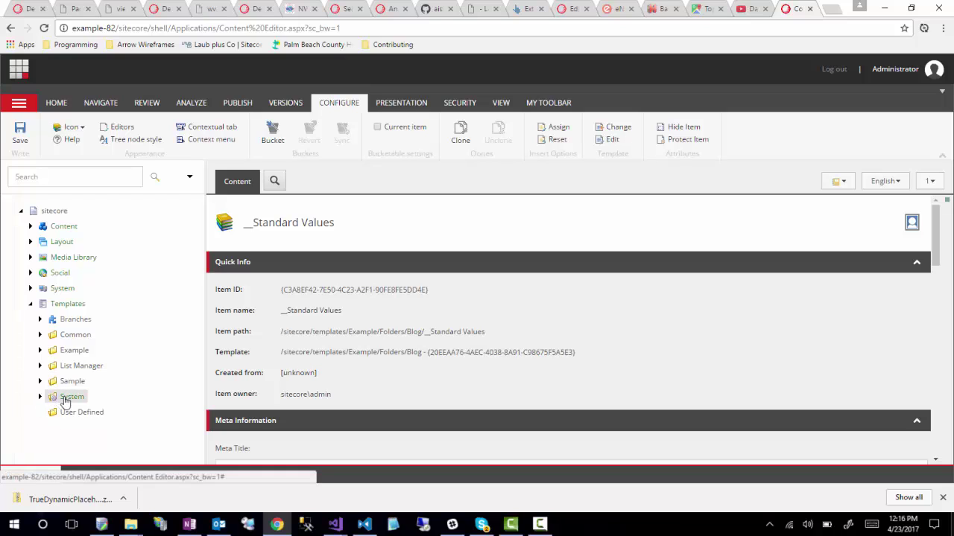
# Step: Examine the contents of the System, Common and List Manager template folders, collapsing each one again
pyautogui.click(41, 397)
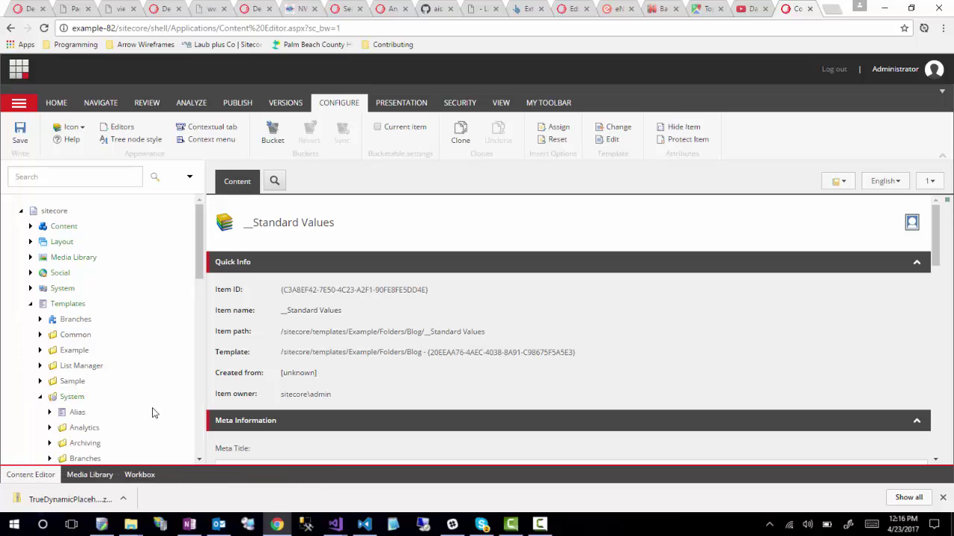
pyautogui.scroll(-1, 163, 366)
pyautogui.scroll(-3, 163, 366)
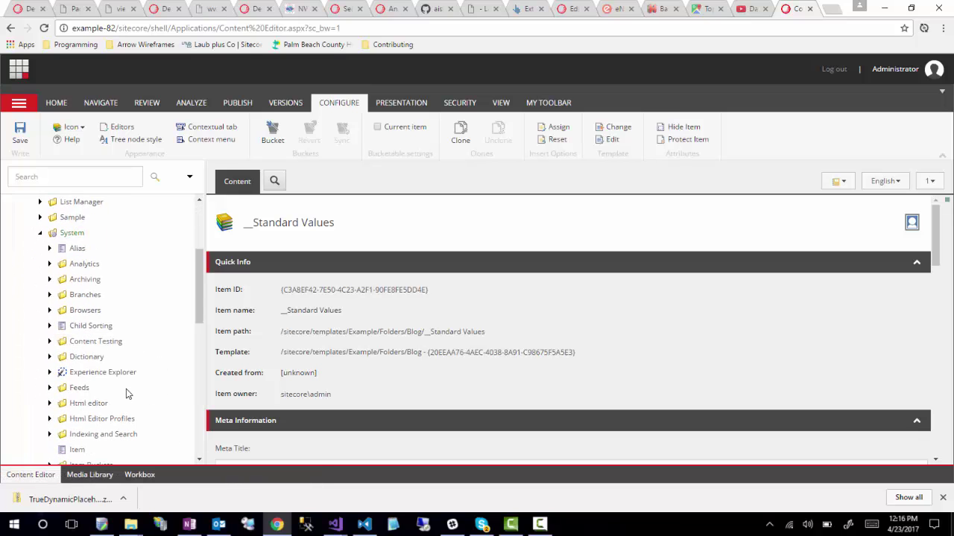
pyautogui.scroll(3, 121, 389)
pyautogui.click(40, 351)
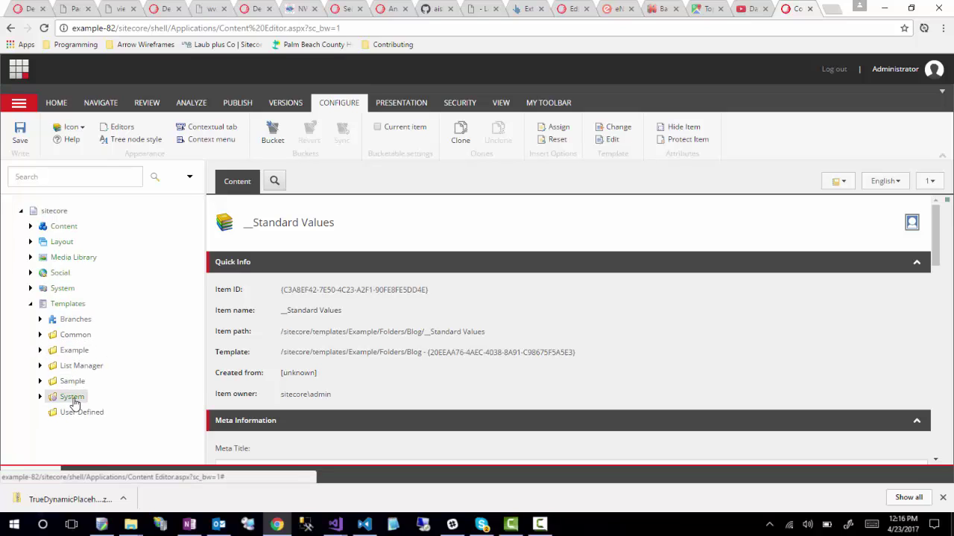
pyautogui.click(40, 336)
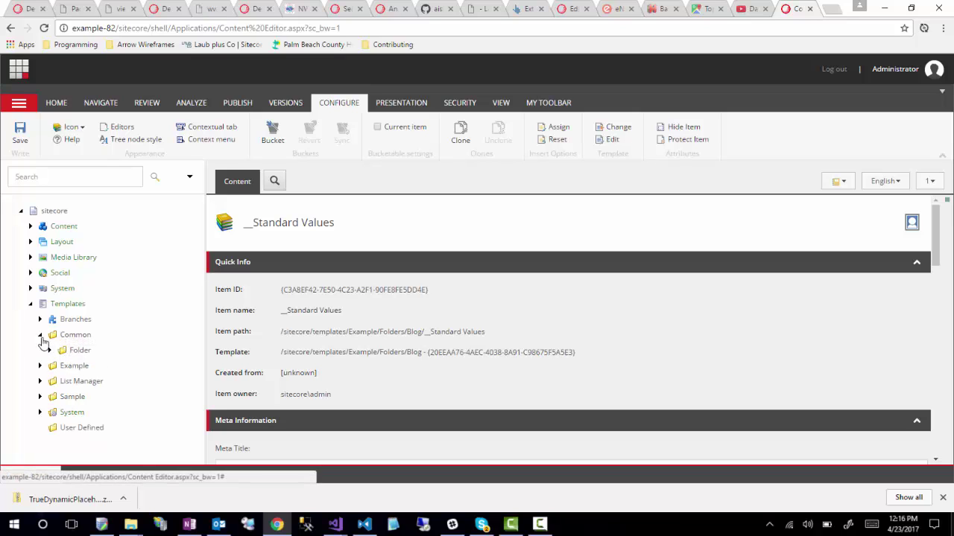
pyautogui.click(41, 335)
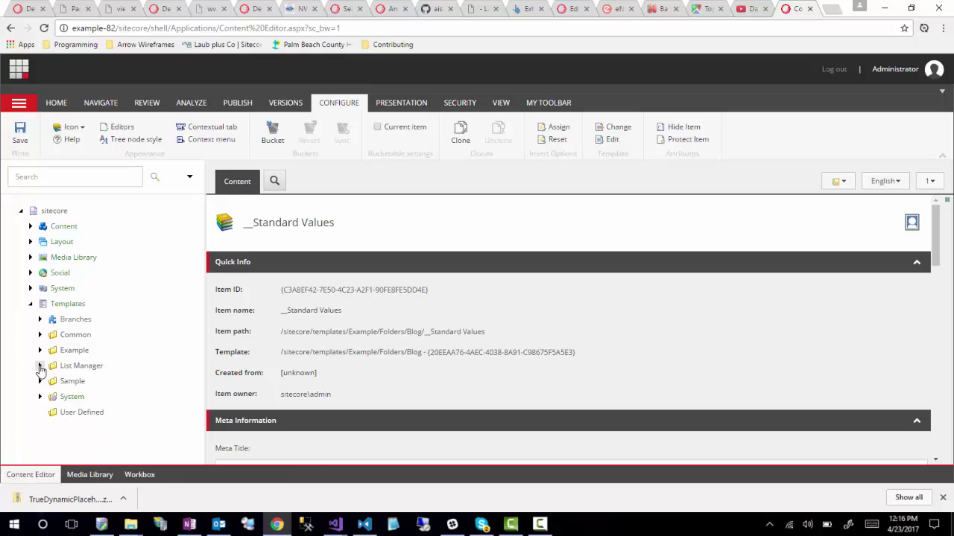
pyautogui.click(40, 366)
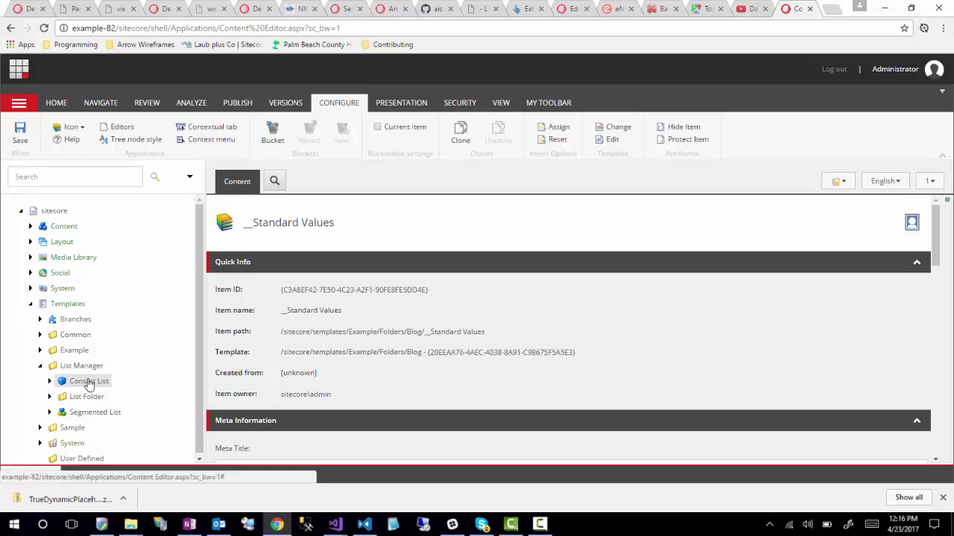
pyautogui.click(40, 366)
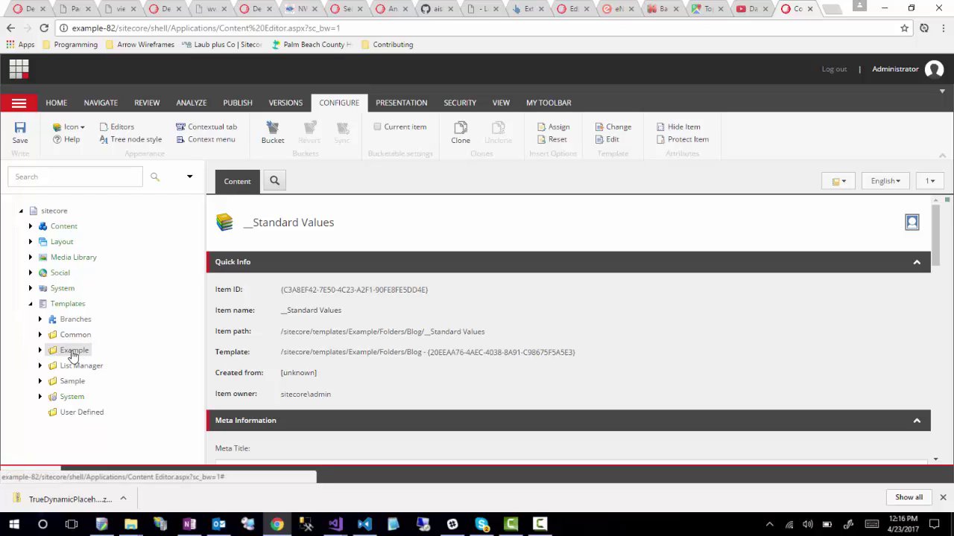
# Step: Expand the Example templates folder and examine its Base and Configuration subfolders
pyautogui.click(40, 351)
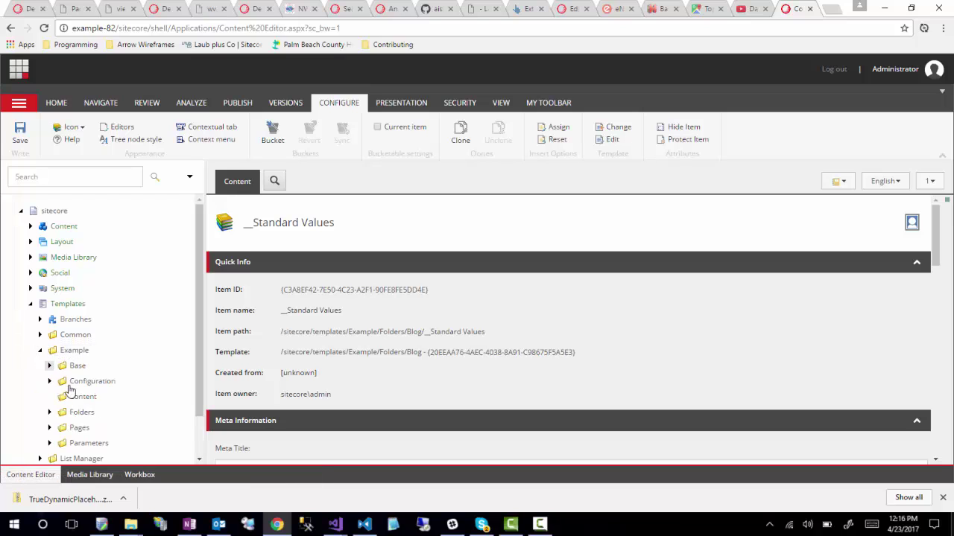
pyautogui.scroll(-1, 144, 397)
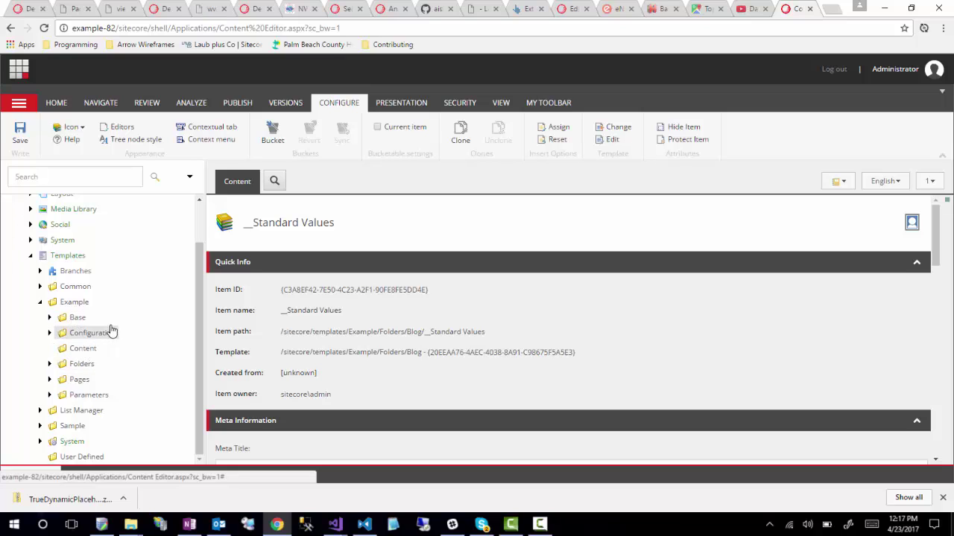
pyautogui.click(49, 317)
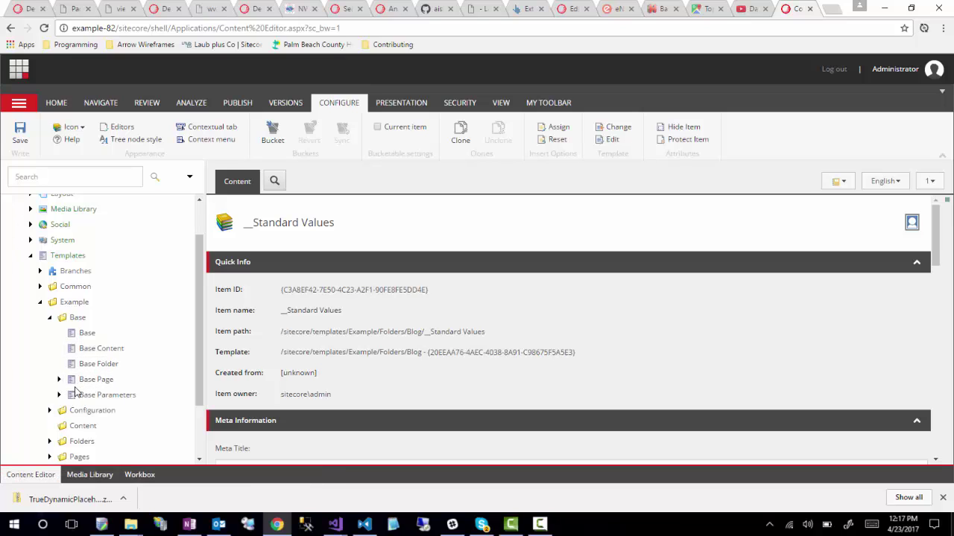
pyautogui.click(50, 319)
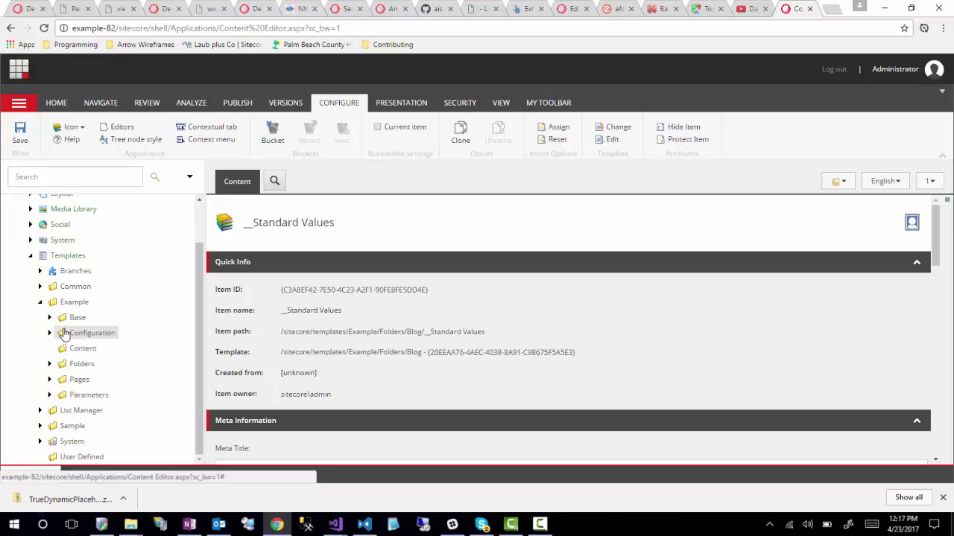
pyautogui.click(49, 333)
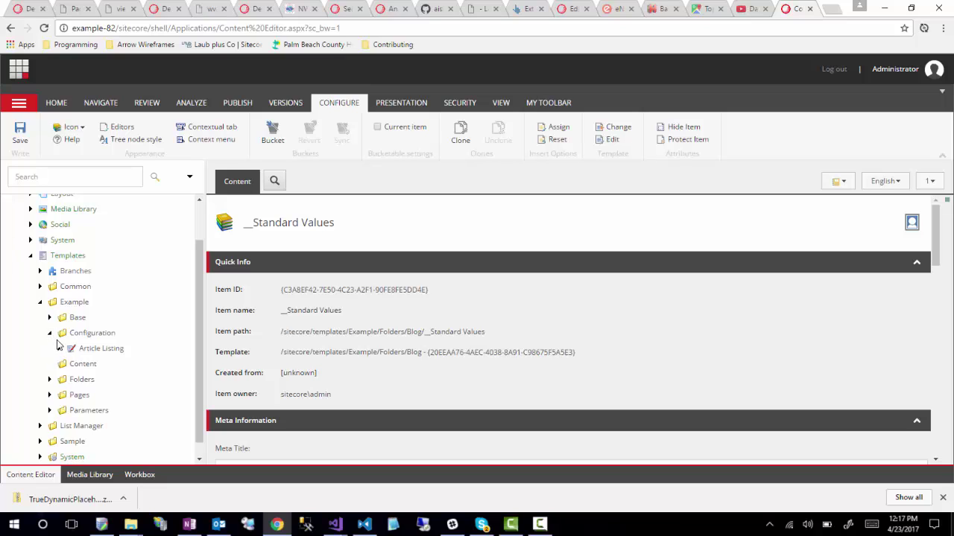
pyautogui.click(49, 333)
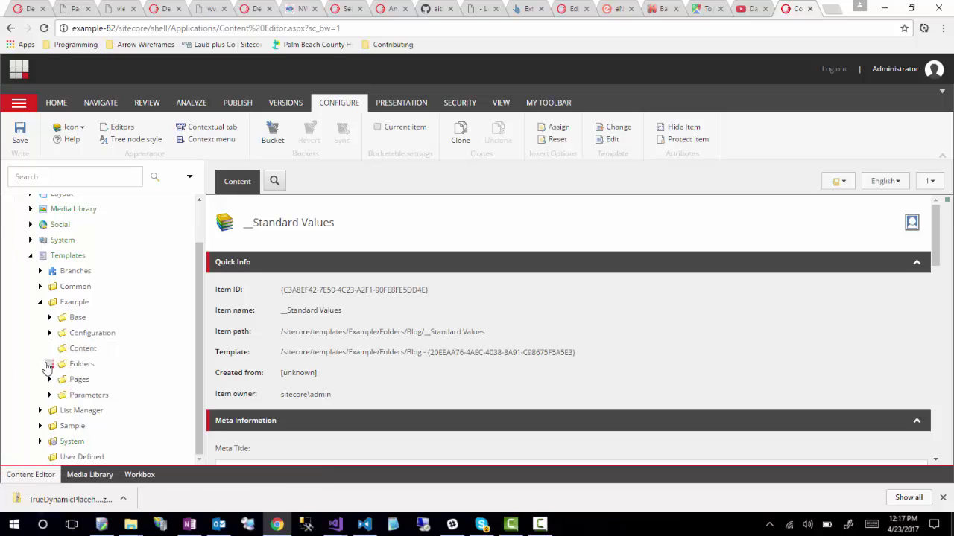
# Step: Expand the Folders, Pages and Parameters subfolders of the Example templates to review the templates inside
pyautogui.click(49, 363)
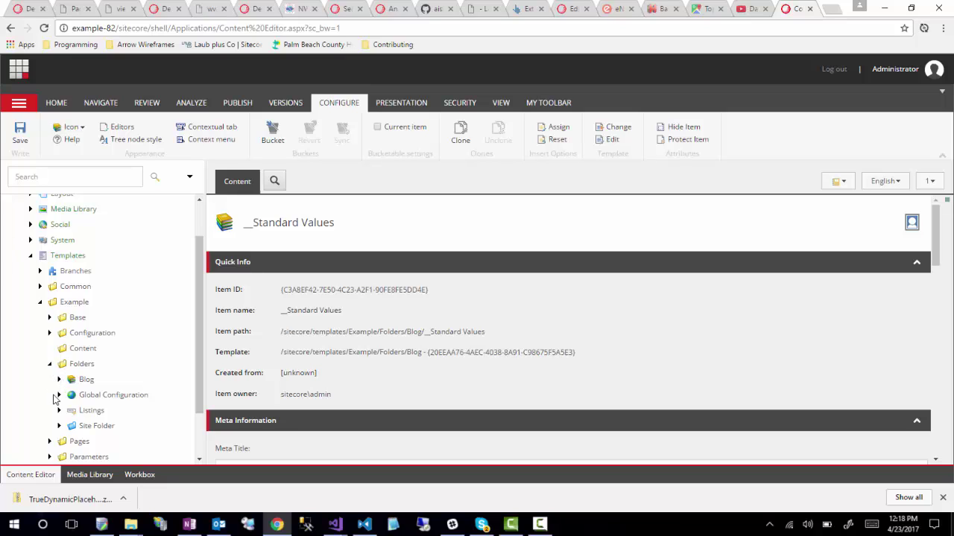
pyautogui.scroll(-1, 44, 415)
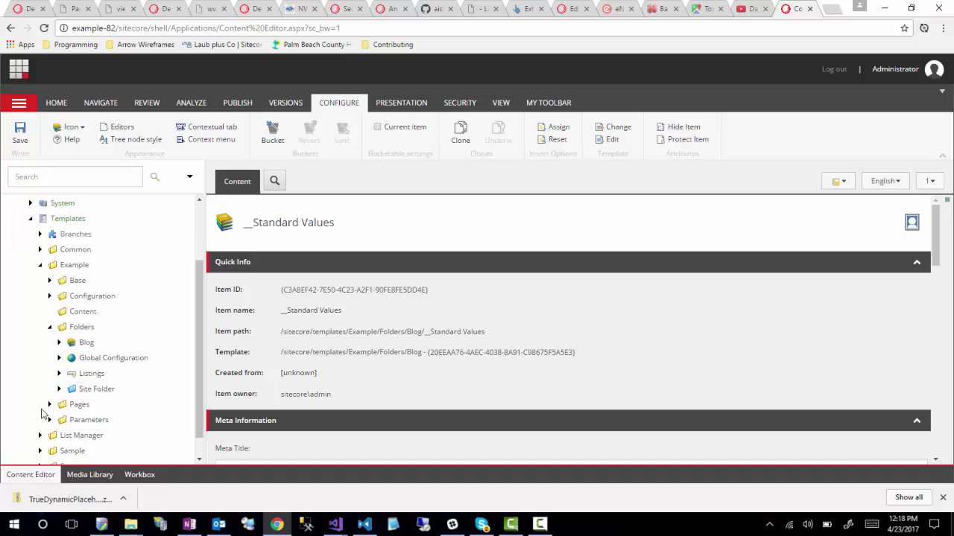
pyautogui.click(50, 380)
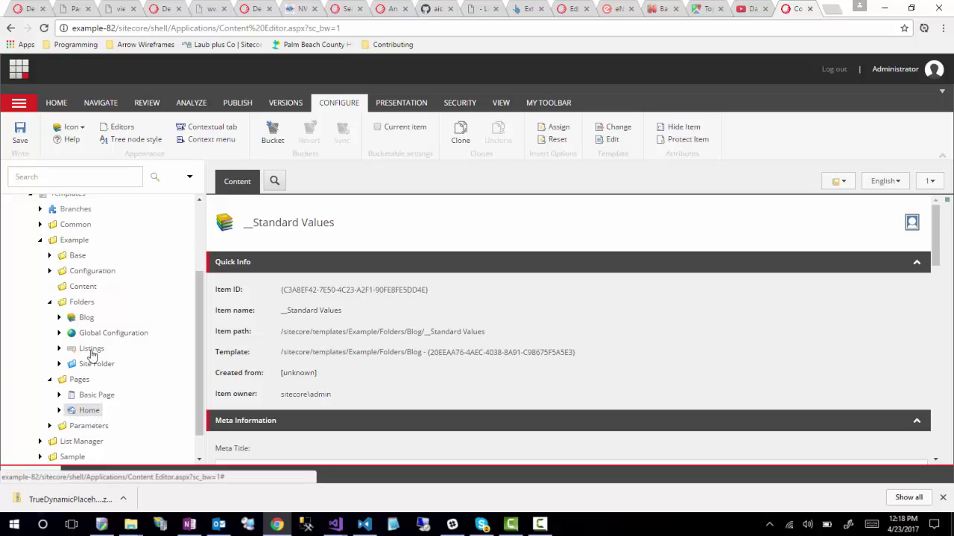
pyautogui.click(50, 426)
pyautogui.scroll(-1, 134, 413)
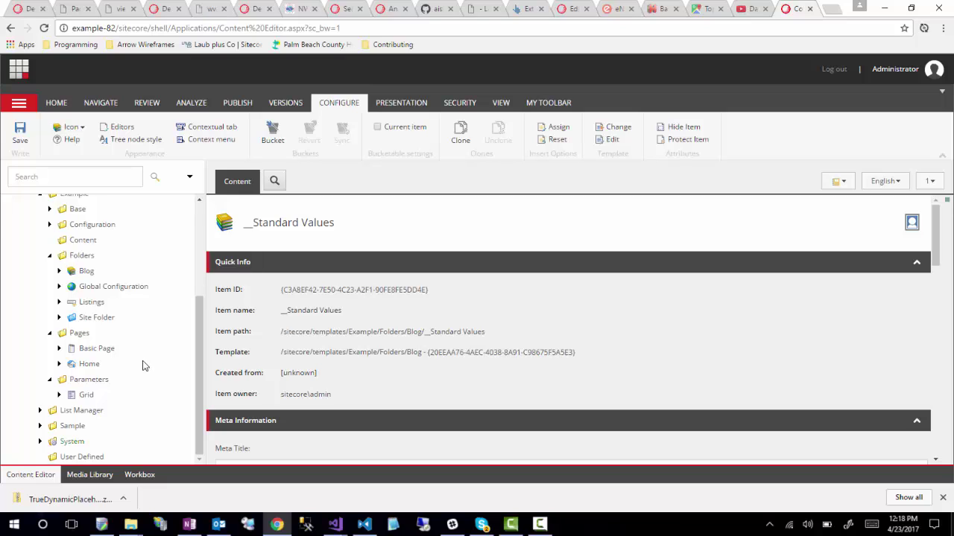
# Step: Open the Grid template under Parameters and inspect its Component Settings field definition
pyautogui.click(58, 395)
pyautogui.click(82, 396)
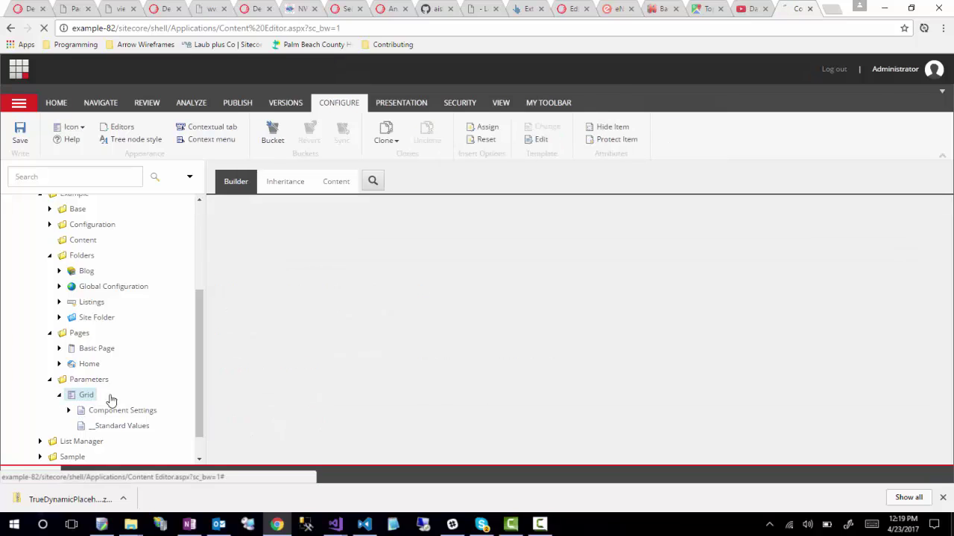
pyautogui.click(273, 280)
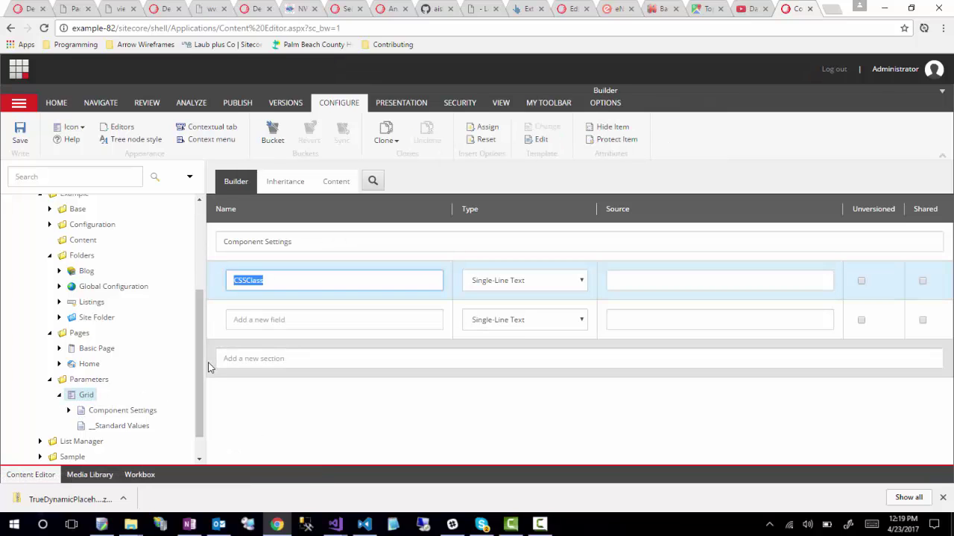
pyautogui.click(59, 395)
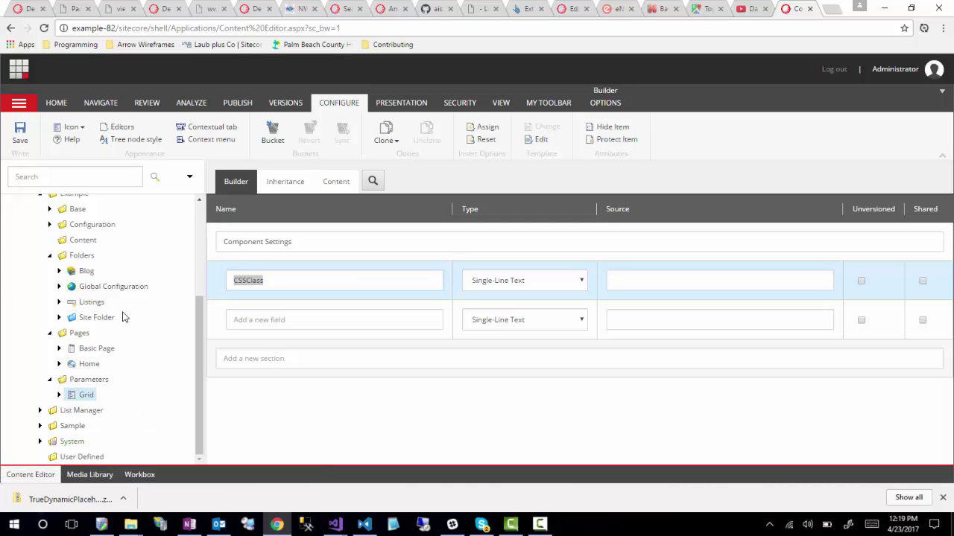
# Step: Start creating a new template inside the Content subfolder of the Example templates
pyautogui.scroll(3, 93, 380)
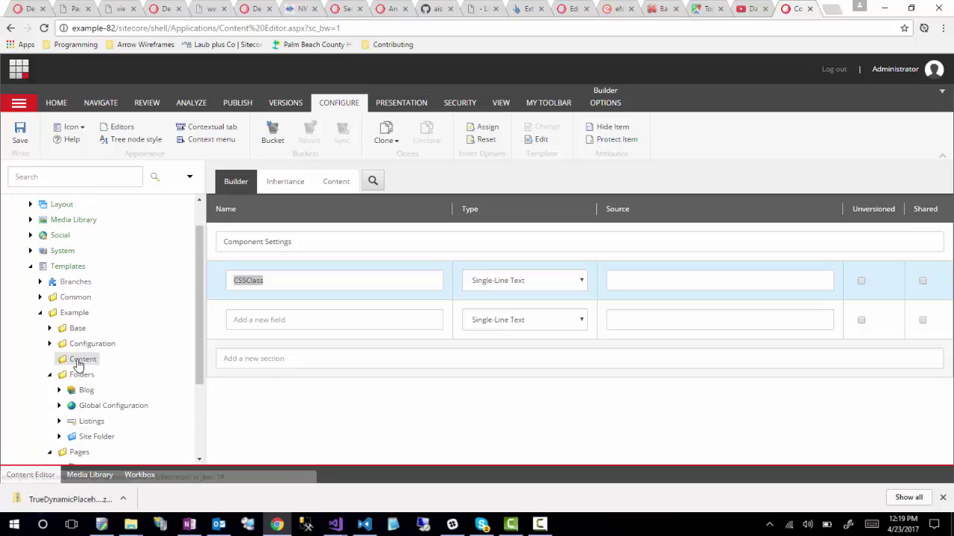
pyautogui.rightClick(82, 361)
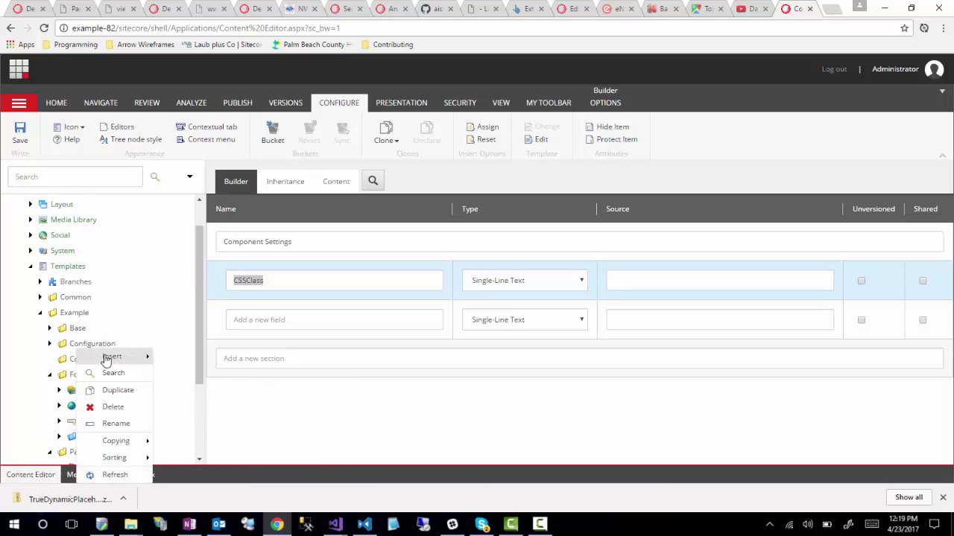
pyautogui.moveTo(111, 358)
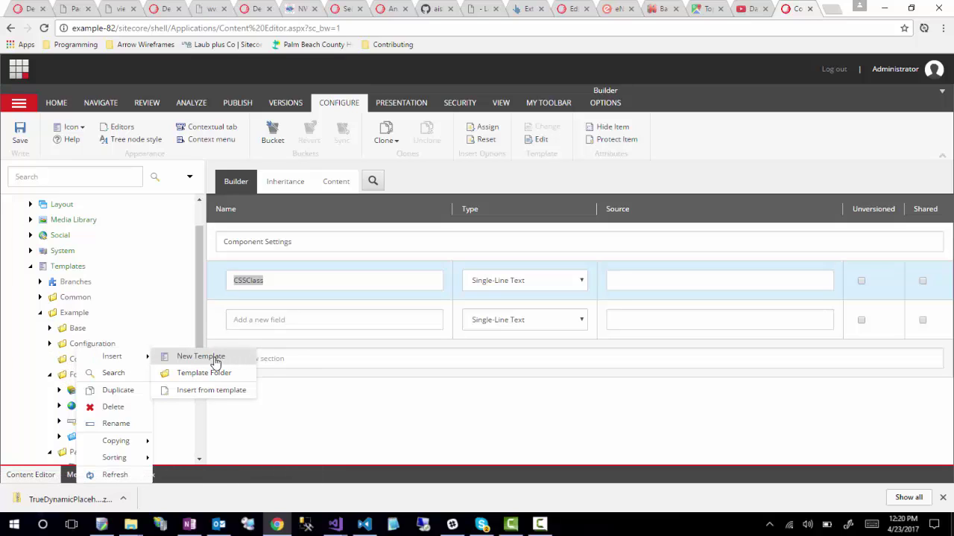
pyautogui.rightClick(59, 362)
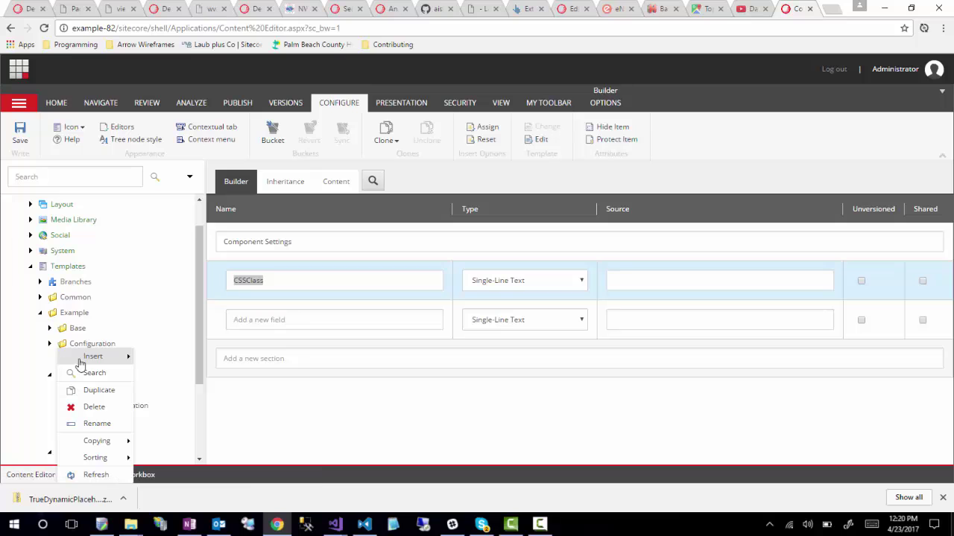
pyautogui.click(198, 362)
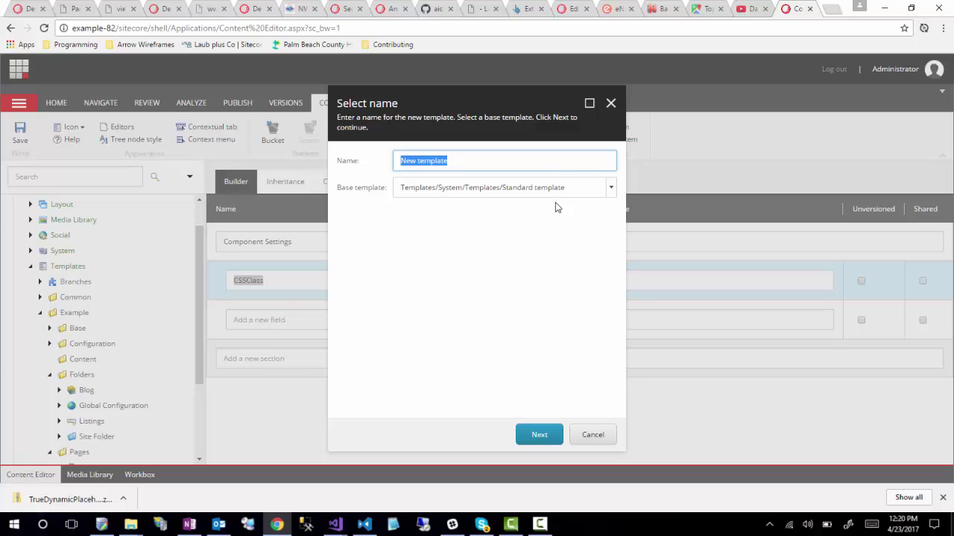
# Step: Replace the default name of the new template with Article
pyautogui.moveTo(496, 164); pyautogui.dragTo(390, 183)
pyautogui.press('BackSpace')
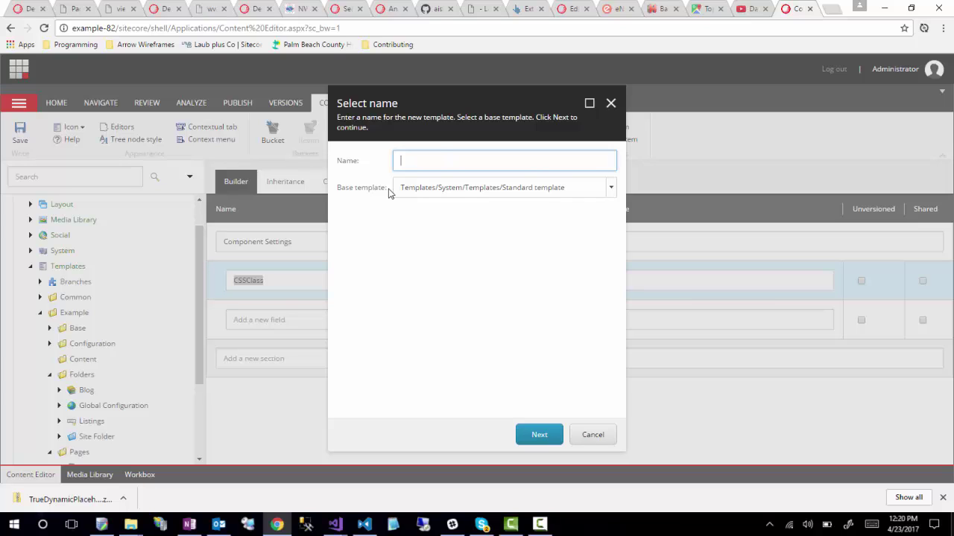
pyautogui.write('Article Content')
pyautogui.press('BackSpace')
pyautogui.press('BackSpace')
pyautogui.press('BackSpace')
pyautogui.press('BackSpace')
pyautogui.press('BackSpace')
pyautogui.press('BackSpace')
pyautogui.press('BackSpace')
pyautogui.doubleClick(448, 160)
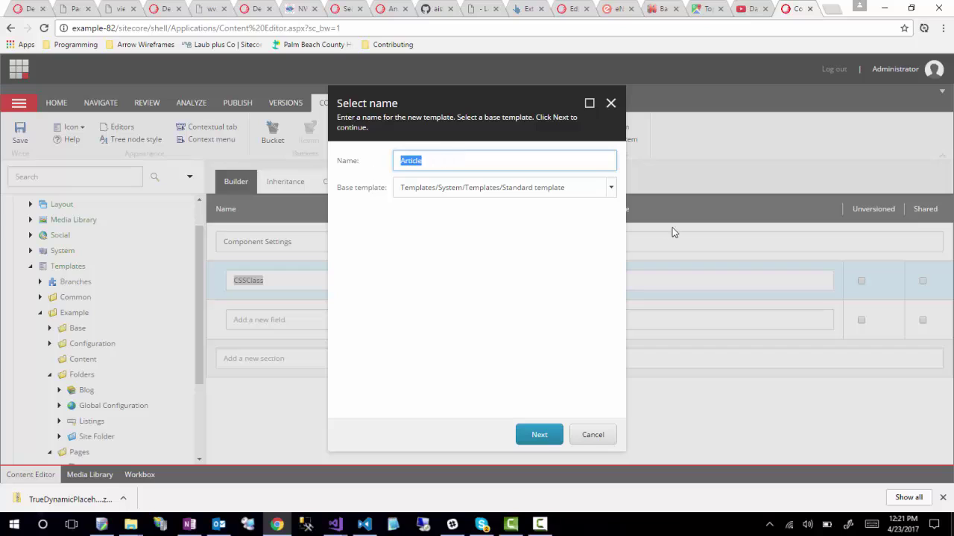
# Step: Set the new template's base template to Templates/Example/Base/Base Content
pyautogui.click(611, 188)
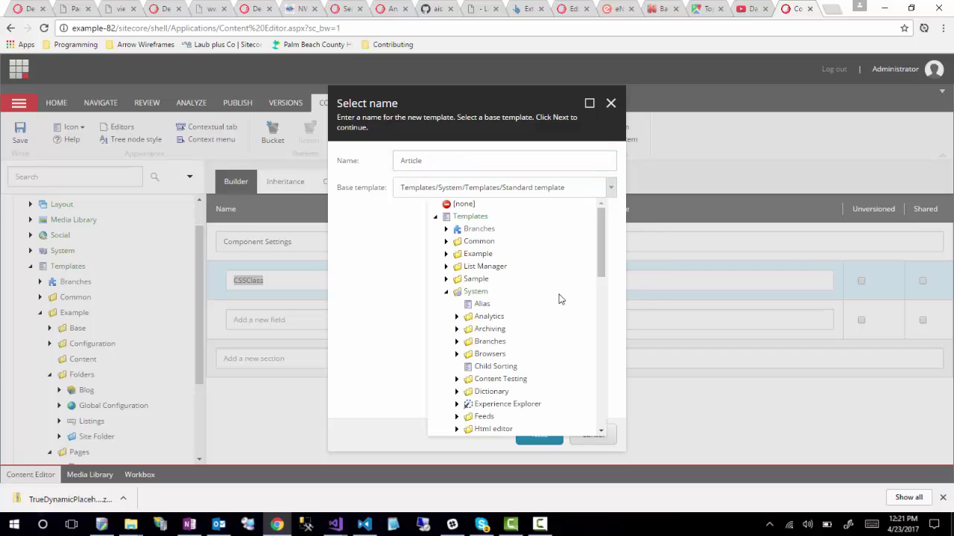
pyautogui.moveTo(602, 237); pyautogui.dragTo(586, 225)
pyautogui.click(447, 254)
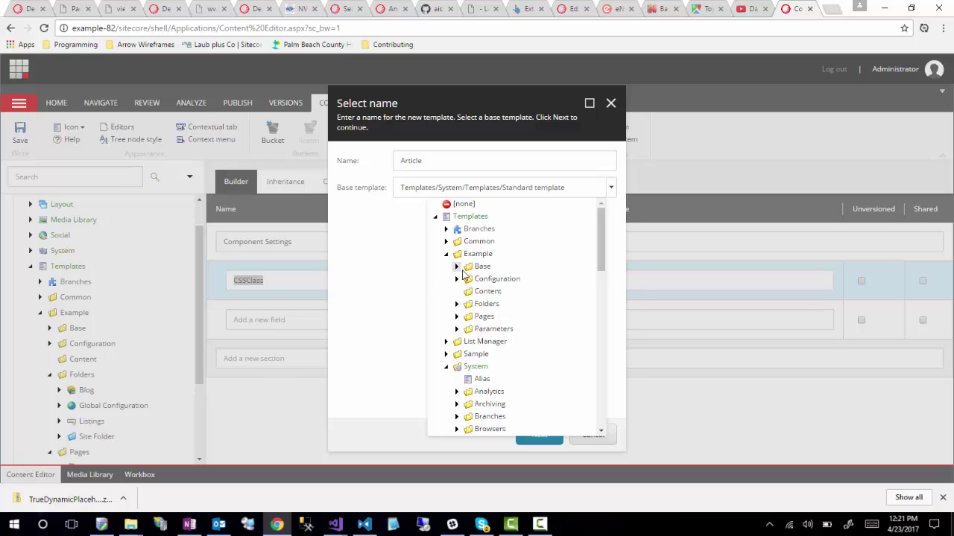
pyautogui.click(456, 266)
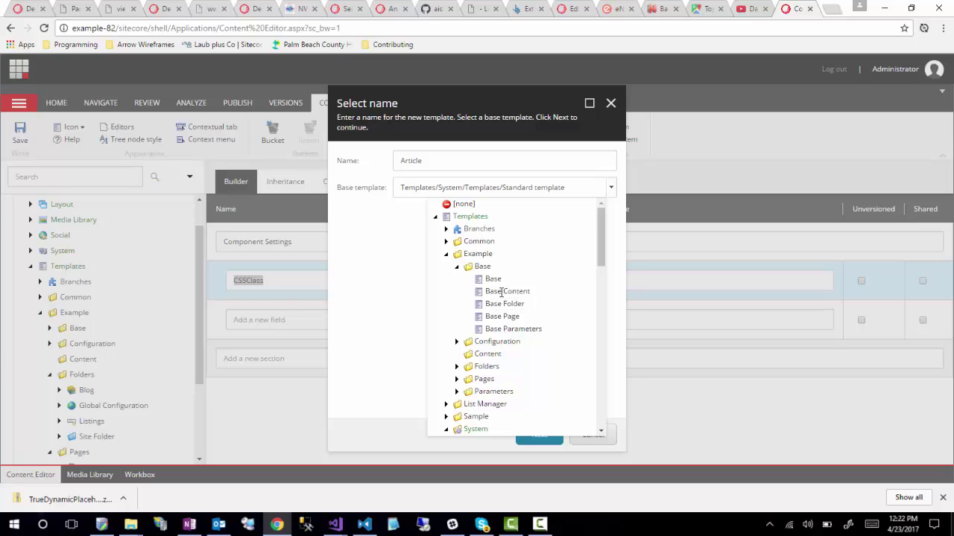
pyautogui.click(507, 292)
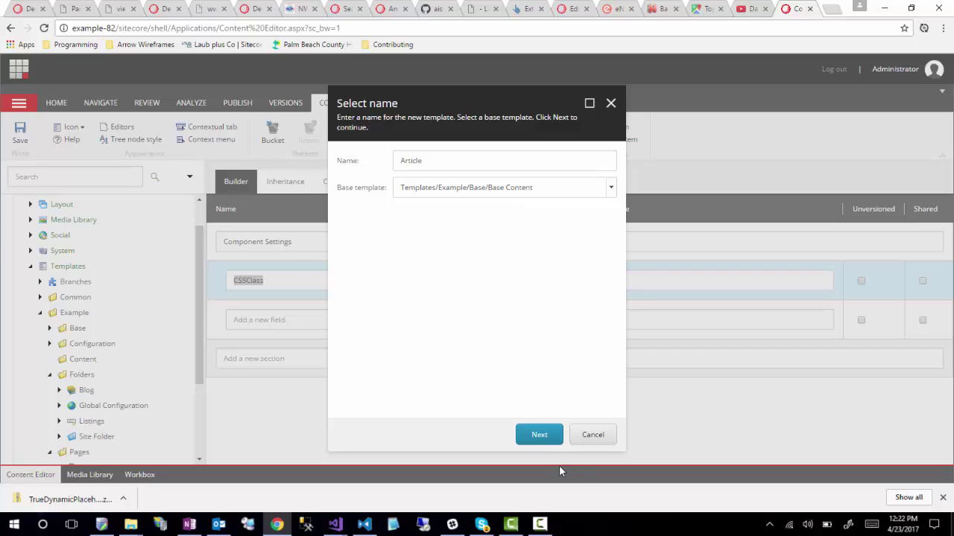
# Step: Store the new Article template in the Example/Content folder and finish creating it
pyautogui.click(540, 436)
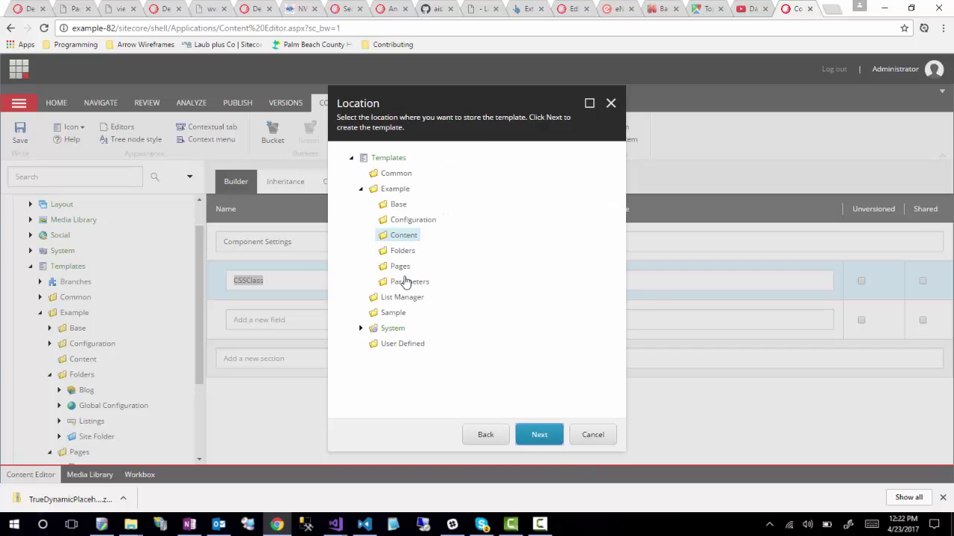
pyautogui.click(541, 437)
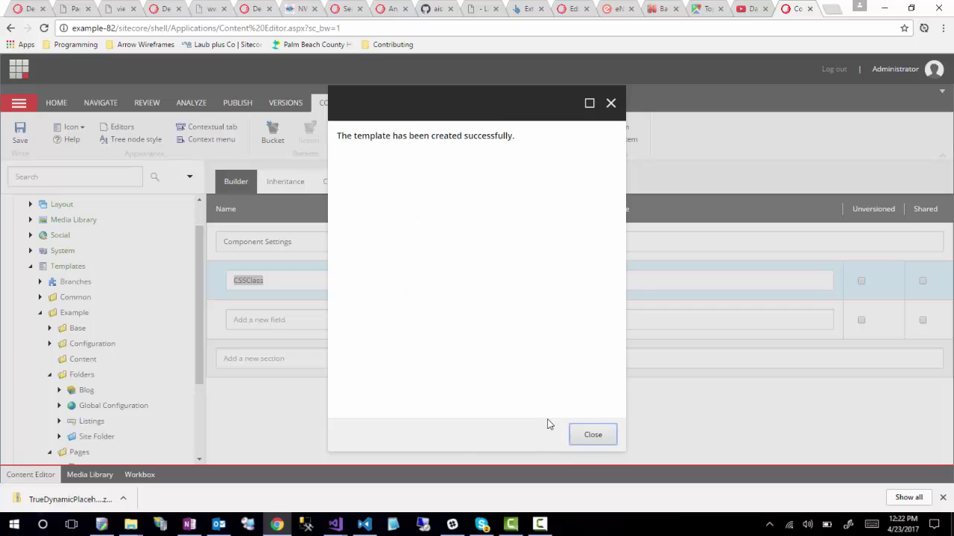
pyautogui.click(593, 434)
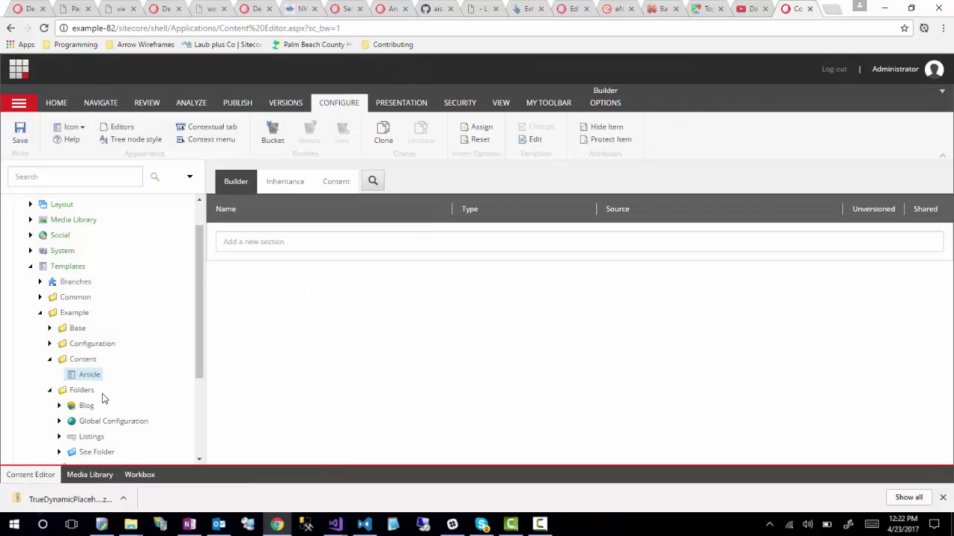
# Step: Examine the Article template's content details, comparing its item path and Template entry with the assigned base template
pyautogui.click(339, 187)
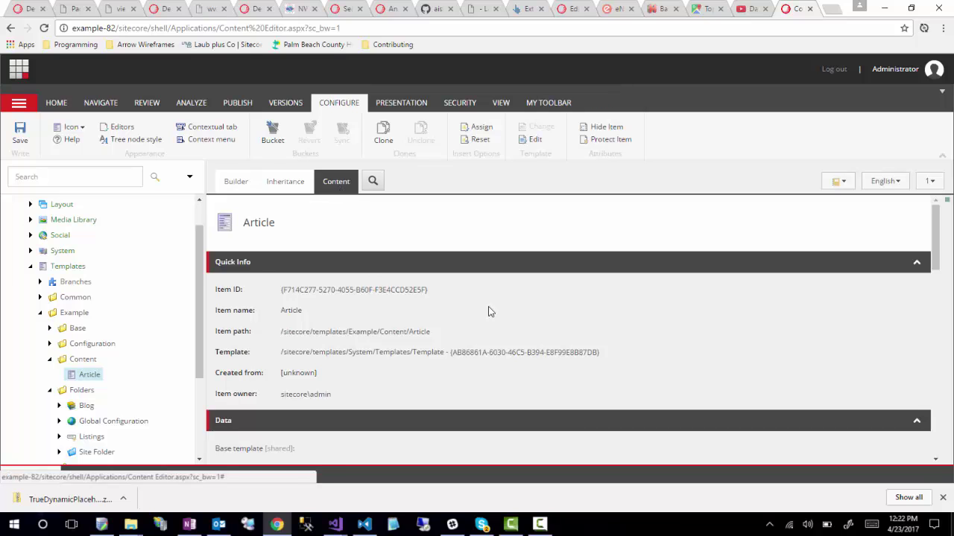
pyautogui.scroll(-2, 491, 311)
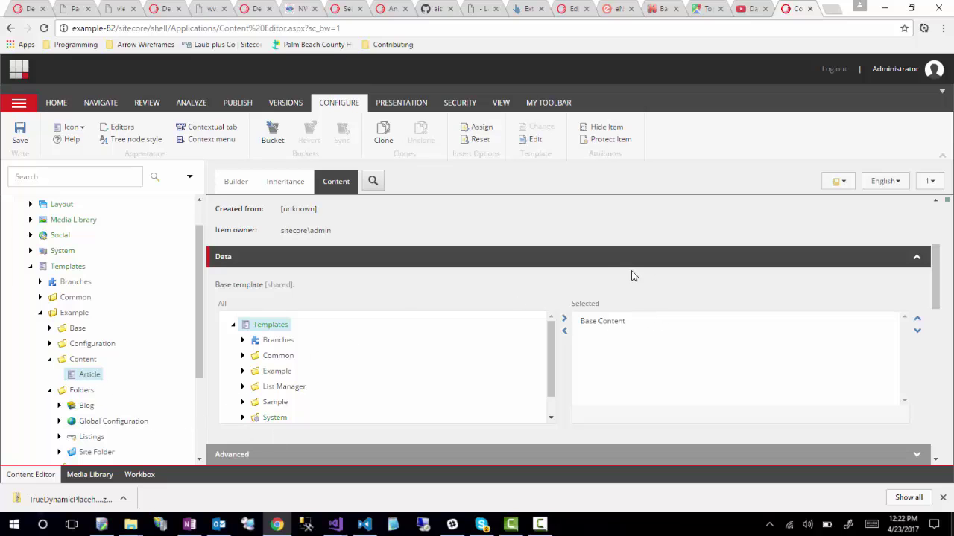
pyautogui.scroll(3, 504, 298)
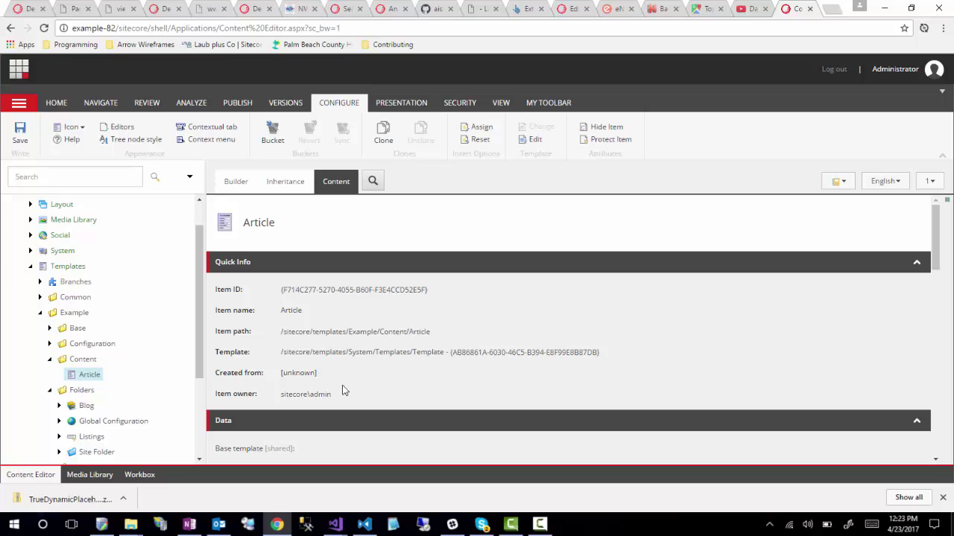
pyautogui.moveTo(216, 350); pyautogui.dragTo(255, 353)
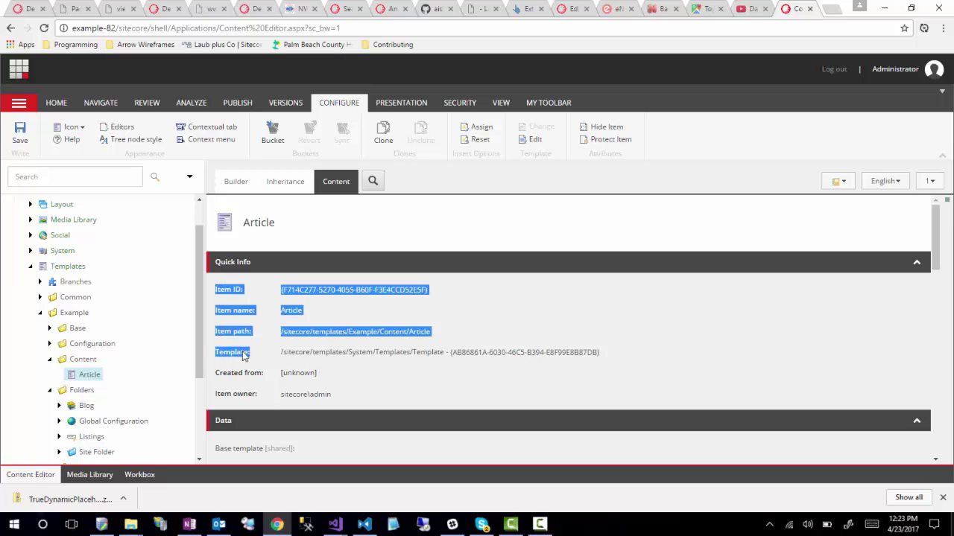
pyautogui.click(228, 360)
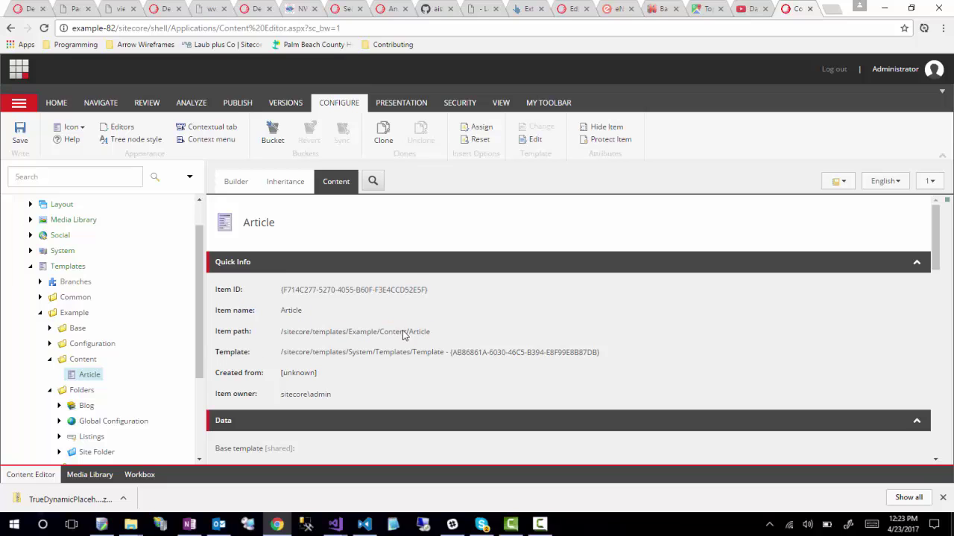
pyautogui.click(570, 335)
pyautogui.scroll(-3, 571, 335)
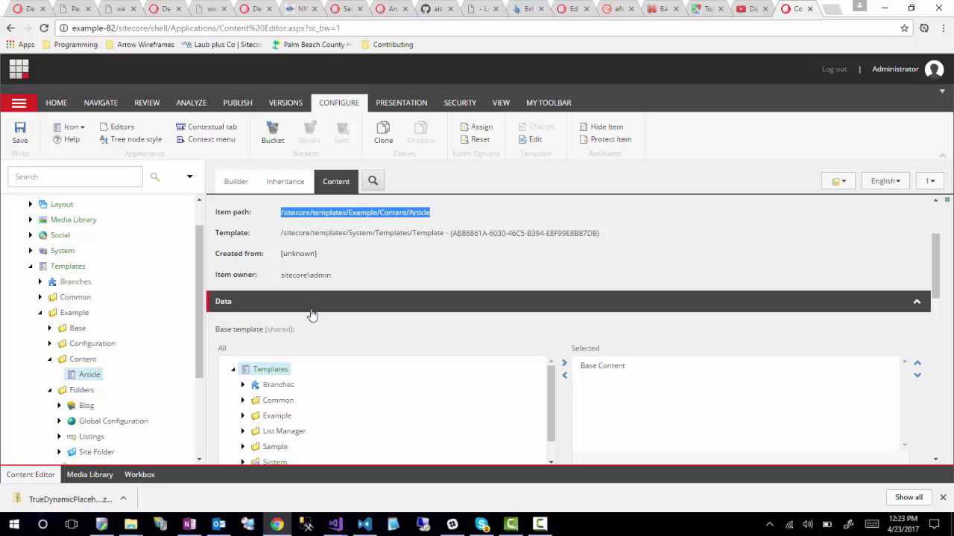
pyautogui.scroll(1, 312, 315)
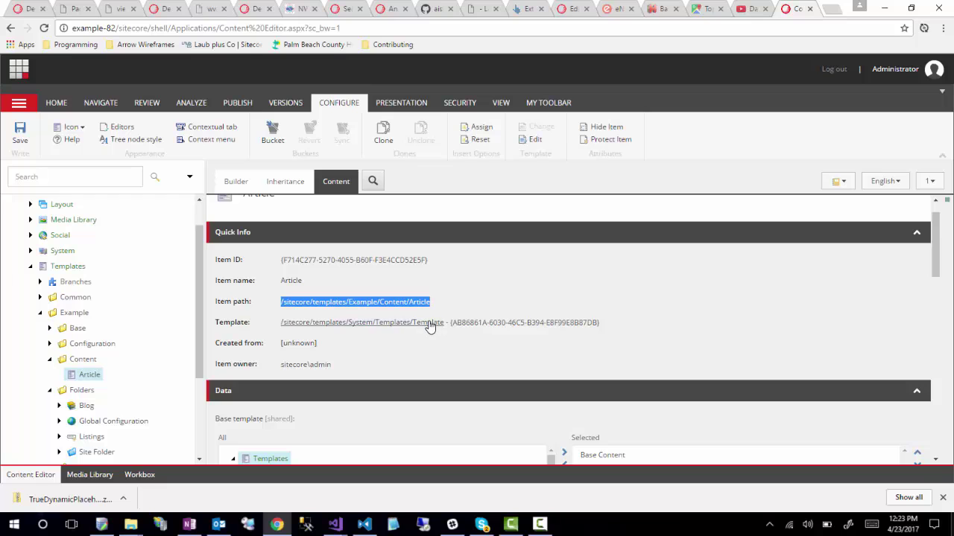
pyautogui.scroll(-2, 221, 365)
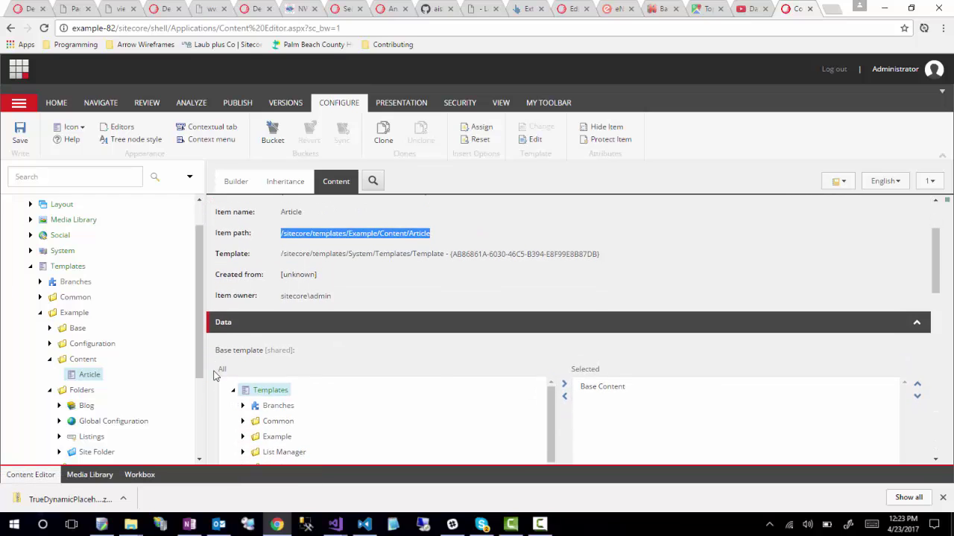
pyautogui.scroll(-2, 210, 380)
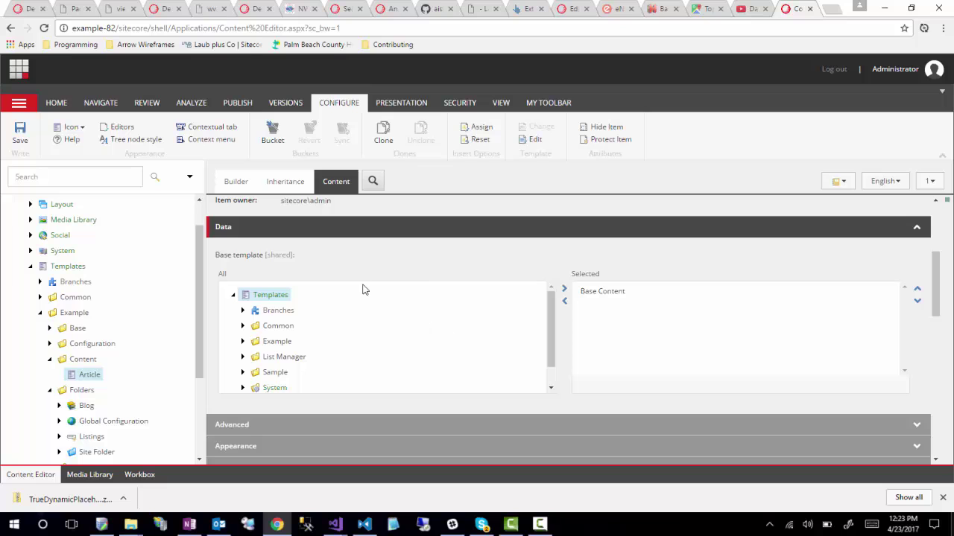
# Step: Review the Article template's item path, selected base templates and the remaining field sections below them
pyautogui.scroll(2, 371, 262)
pyautogui.tripleClick(368, 246)
pyautogui.scroll(1, 368, 254)
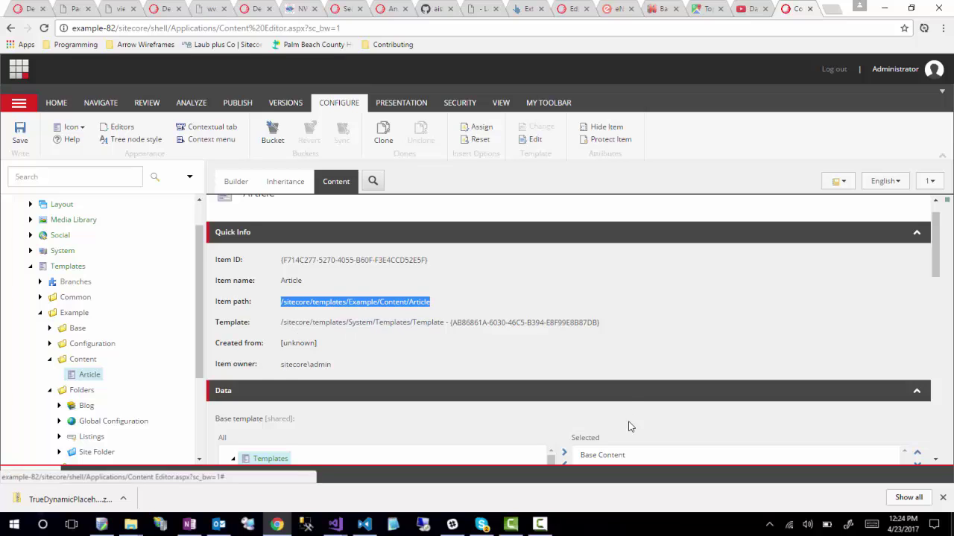
pyautogui.scroll(-1, 628, 417)
pyautogui.scroll(-2, 626, 402)
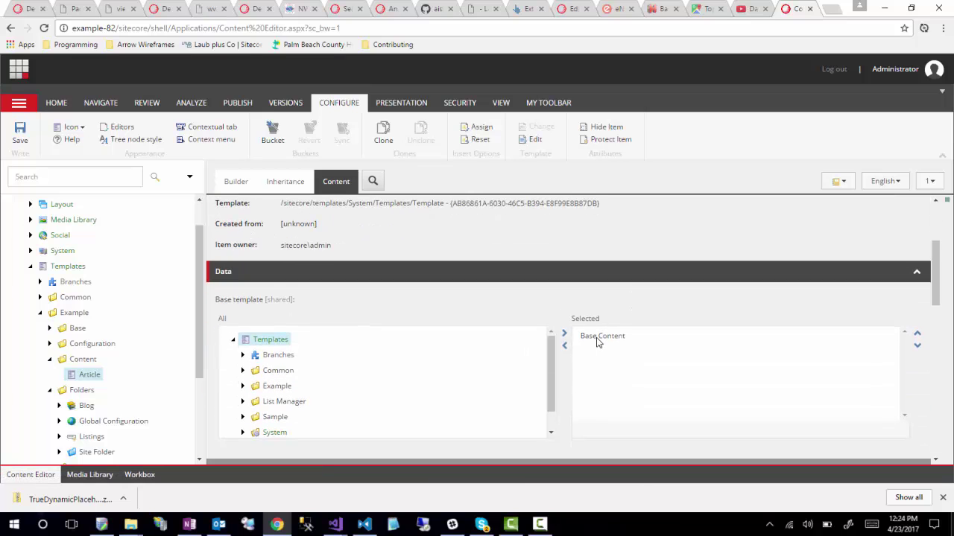
pyautogui.scroll(4, 585, 352)
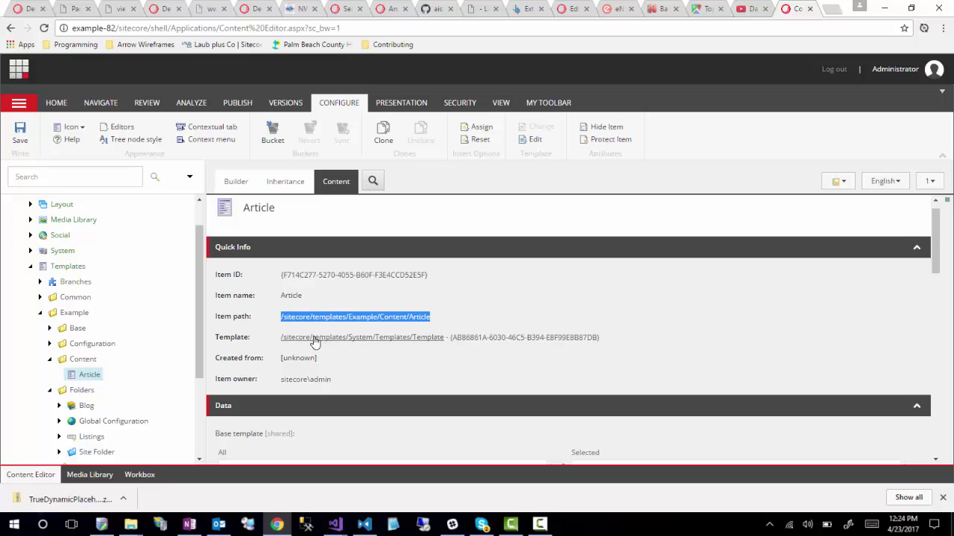
pyautogui.scroll(-5, 522, 379)
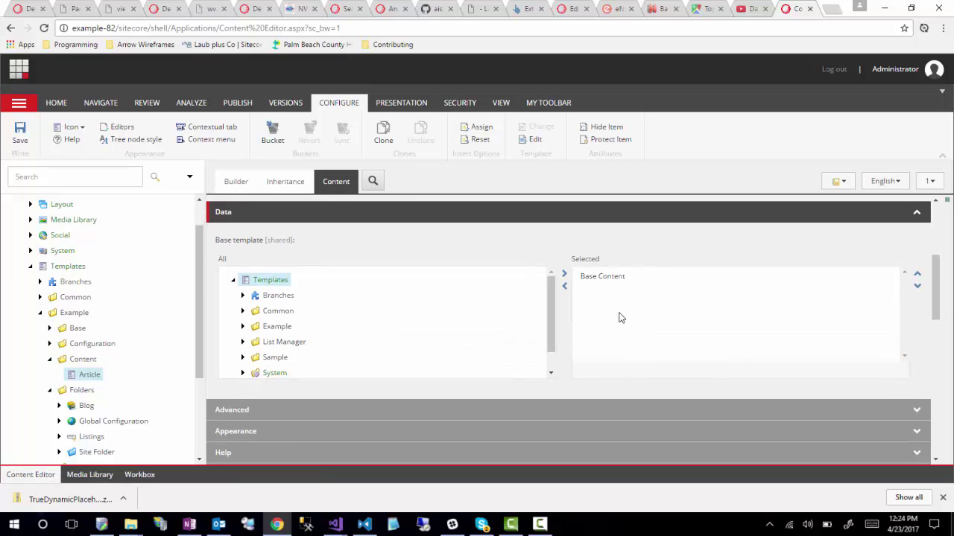
pyautogui.scroll(5, 389, 373)
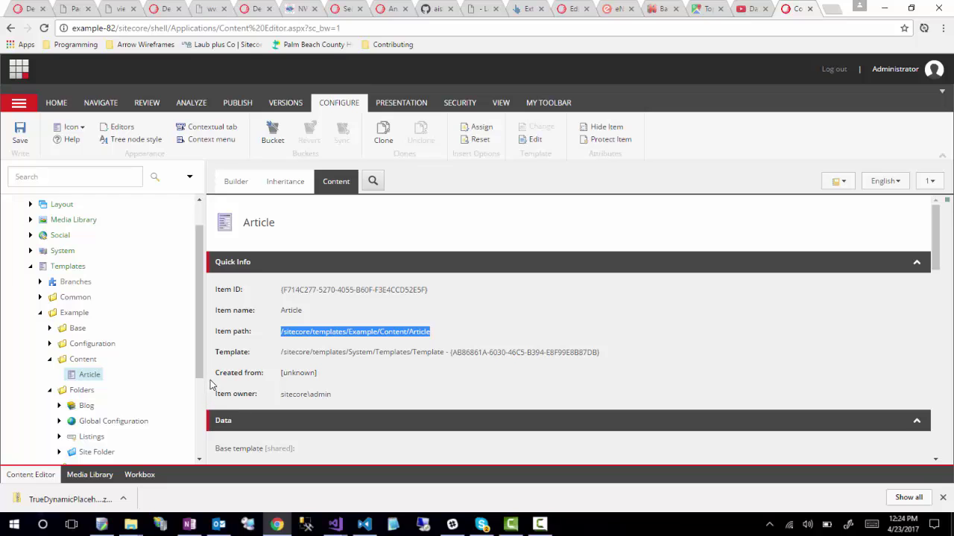
pyautogui.scroll(-3, 210, 384)
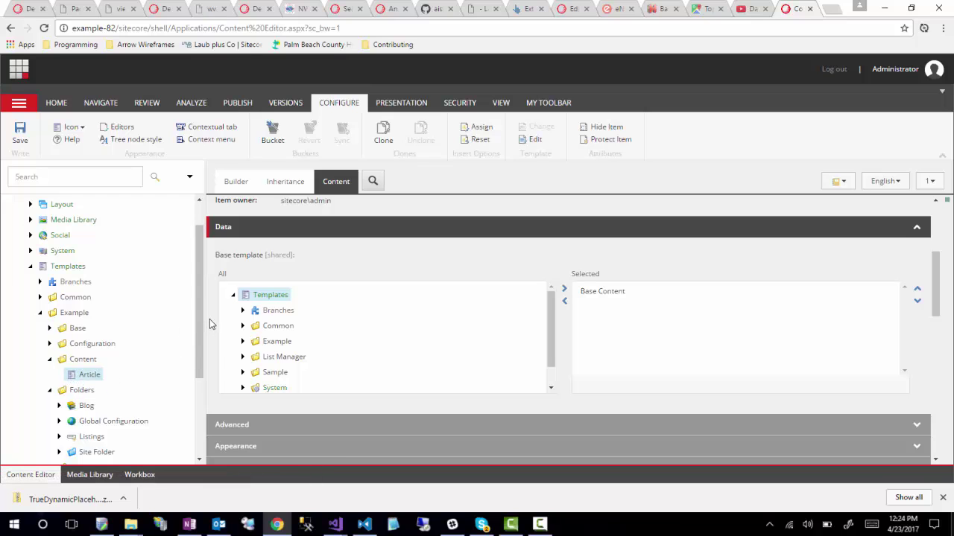
pyautogui.scroll(-3, 213, 316)
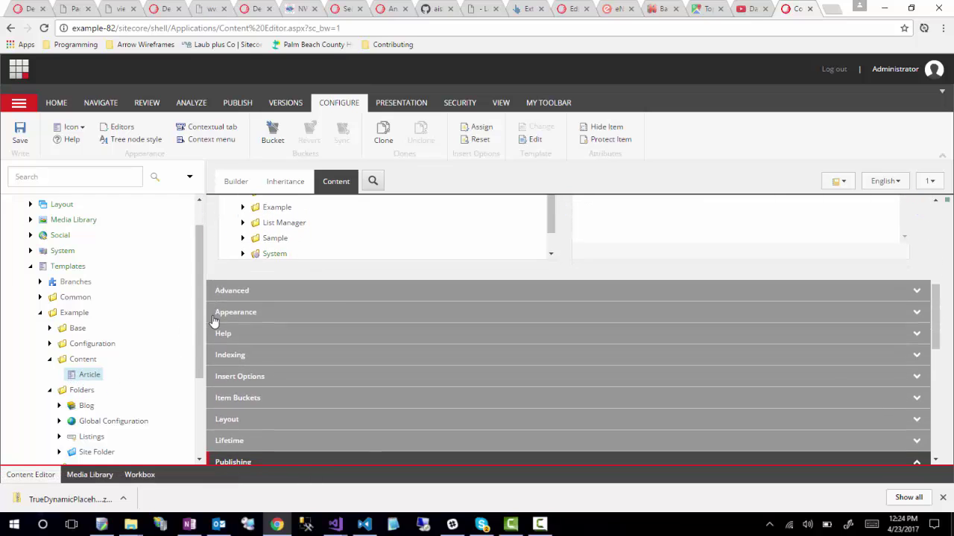
pyautogui.scroll(4, 213, 316)
pyautogui.scroll(2, 213, 320)
pyautogui.scroll(-3, 212, 320)
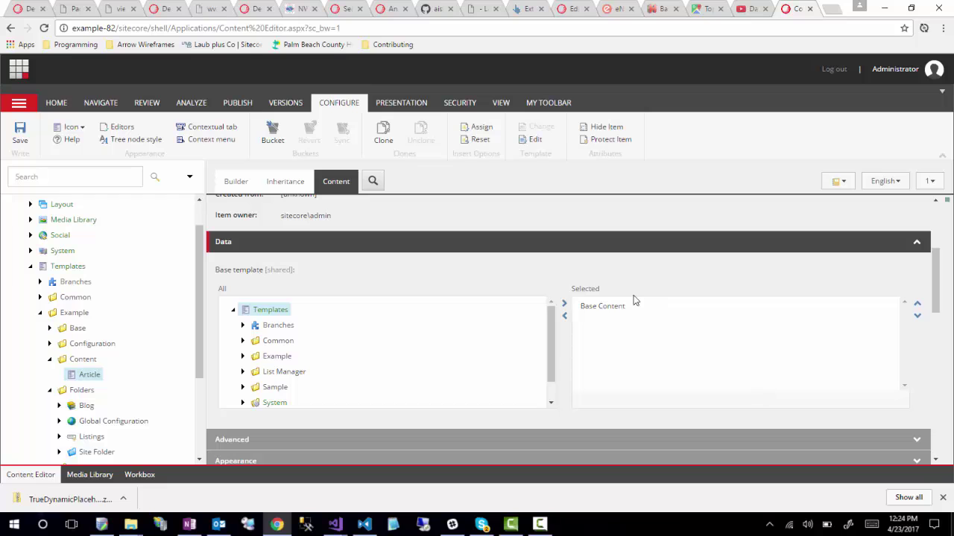
pyautogui.scroll(3, 488, 408)
pyautogui.scroll(-3, 489, 408)
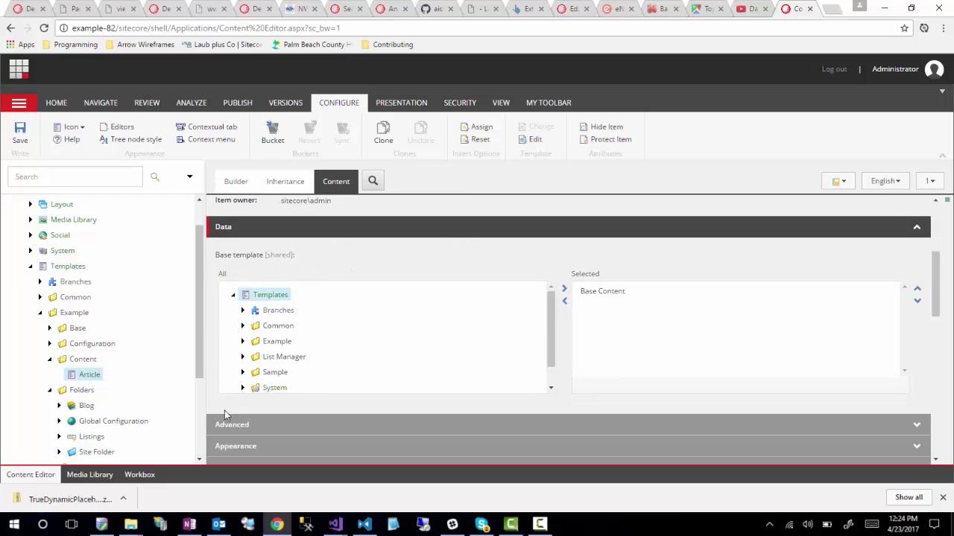
# Step: Add the Base and Base Folder templates from Example/Base to the Article template's selected base templates
pyautogui.click(242, 342)
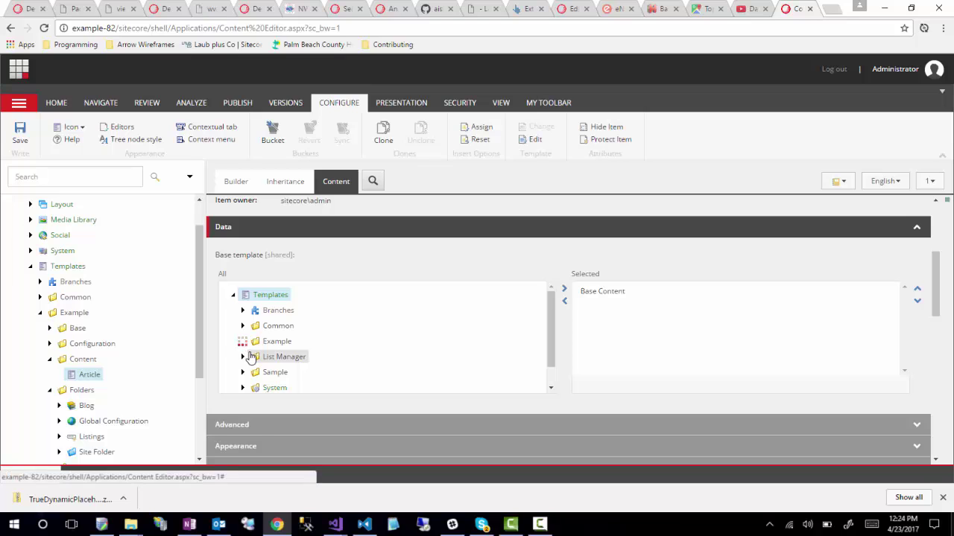
pyautogui.click(253, 356)
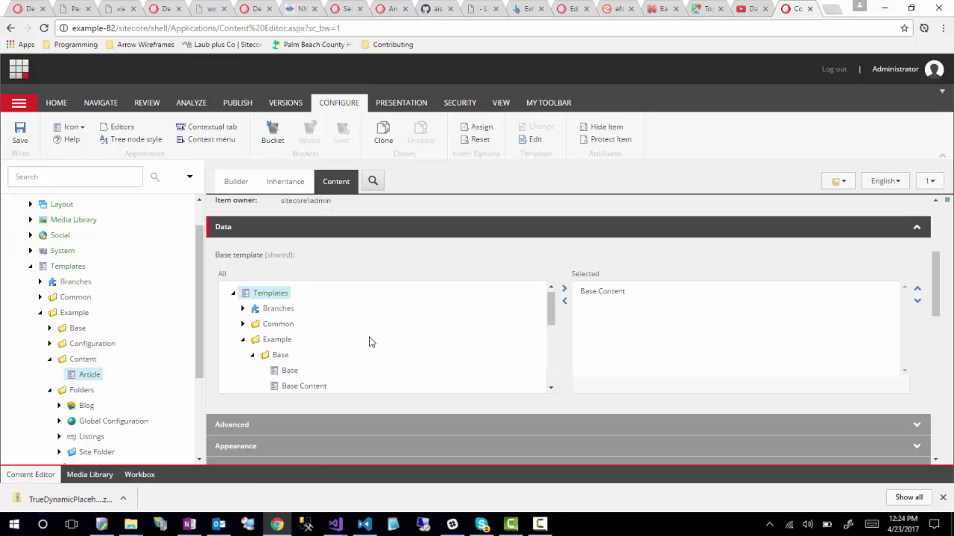
pyautogui.scroll(-1, 370, 342)
pyautogui.doubleClick(286, 300)
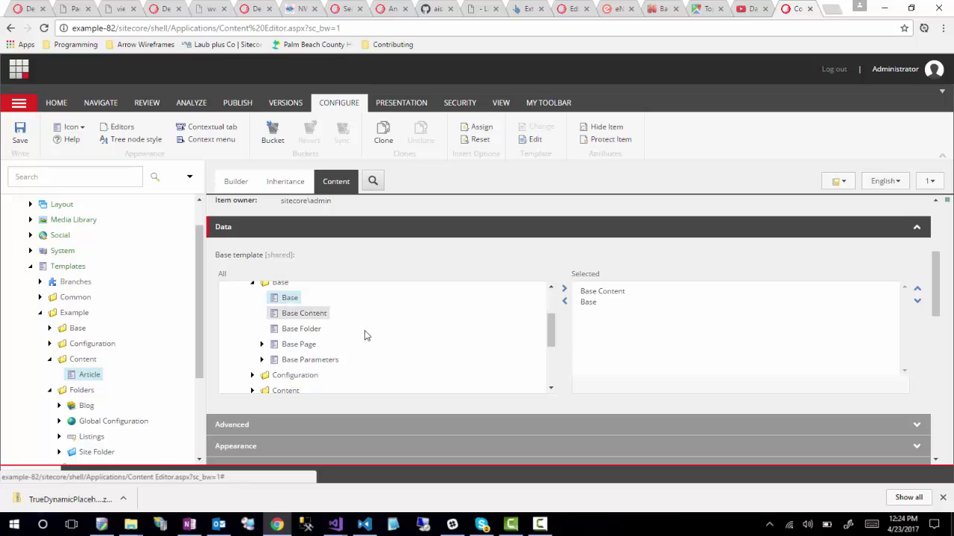
pyautogui.doubleClick(291, 330)
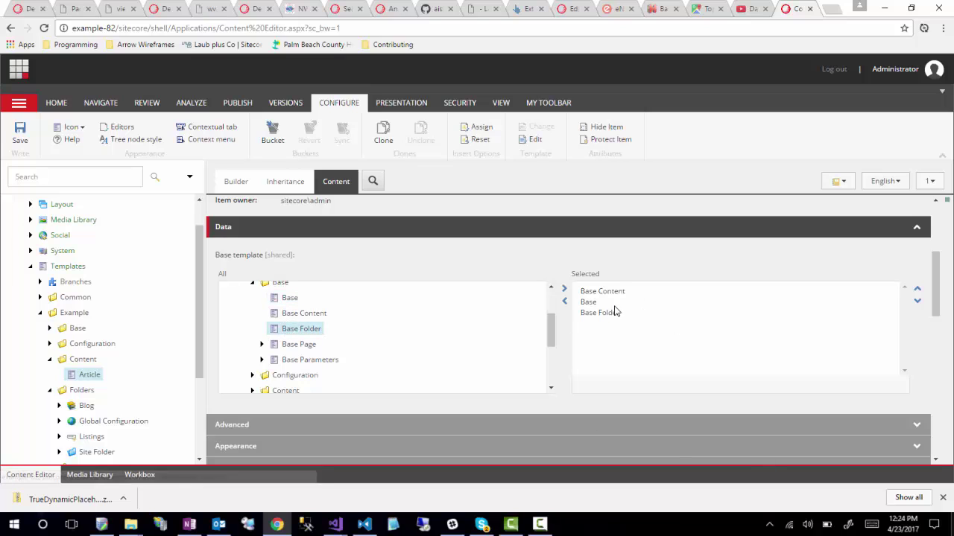
# Step: Remove Base Folder and Base from the selected base templates, keeping only Base Content, and save the Article template
pyautogui.doubleClick(592, 314)
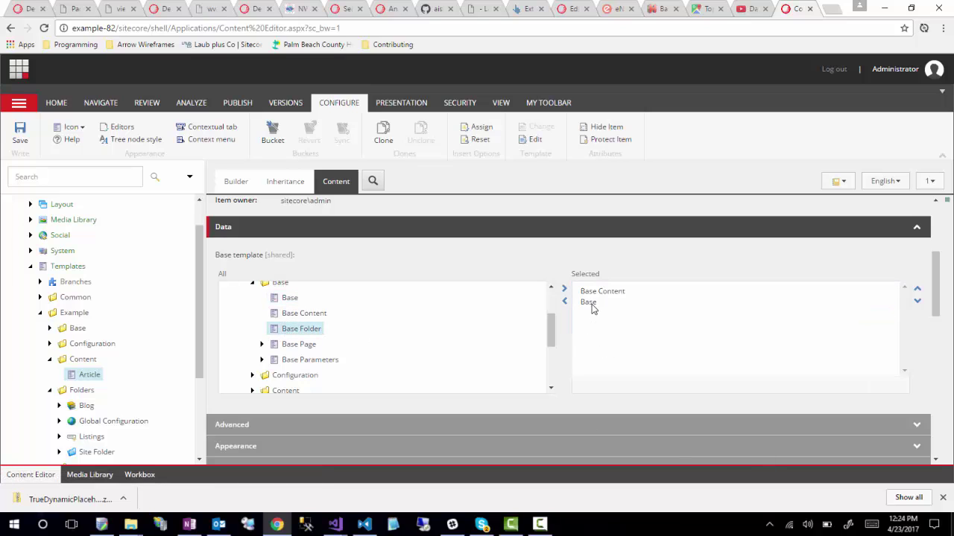
pyautogui.doubleClick(590, 302)
pyautogui.hotkey('ctrl', 's')
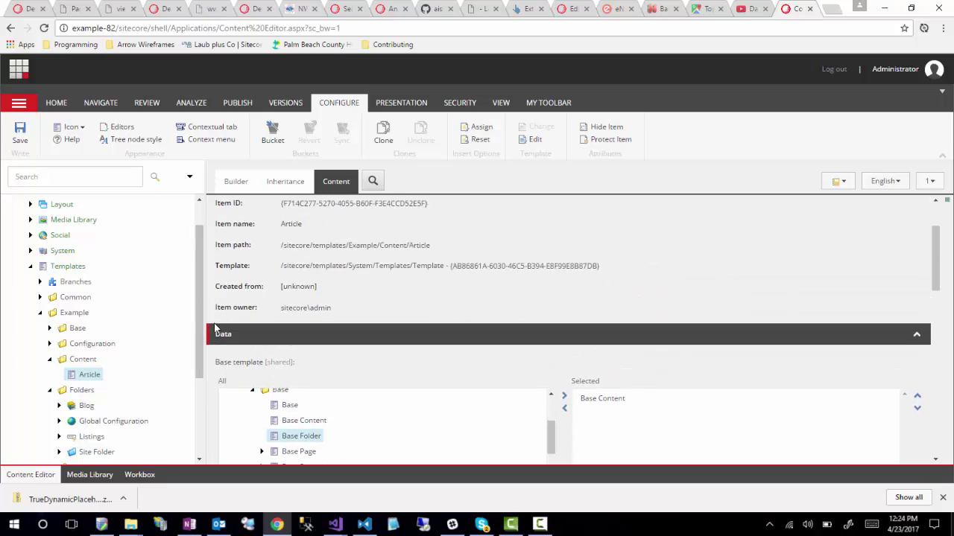
pyautogui.click(20, 134)
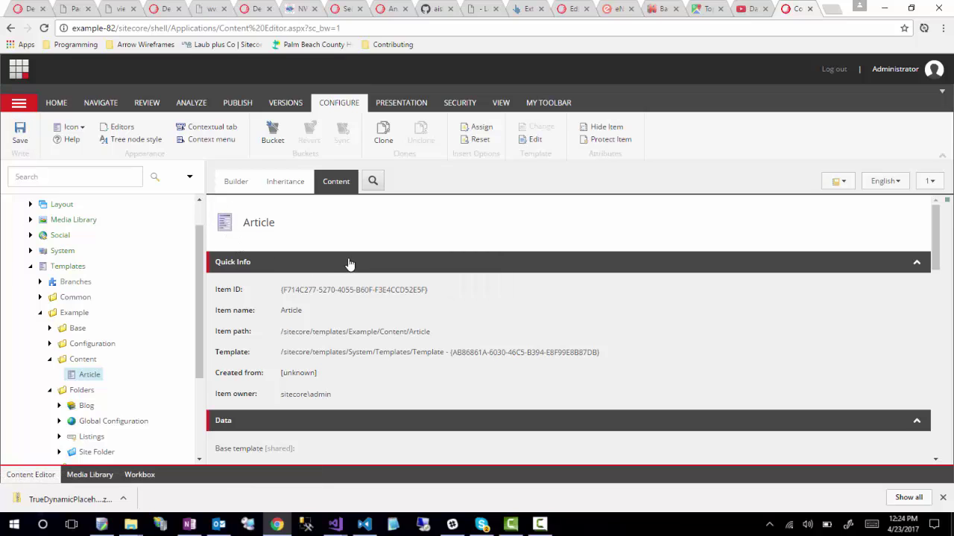
# Step: Change the Article template's icon to the recently used document_dirty.png
pyautogui.click(228, 228)
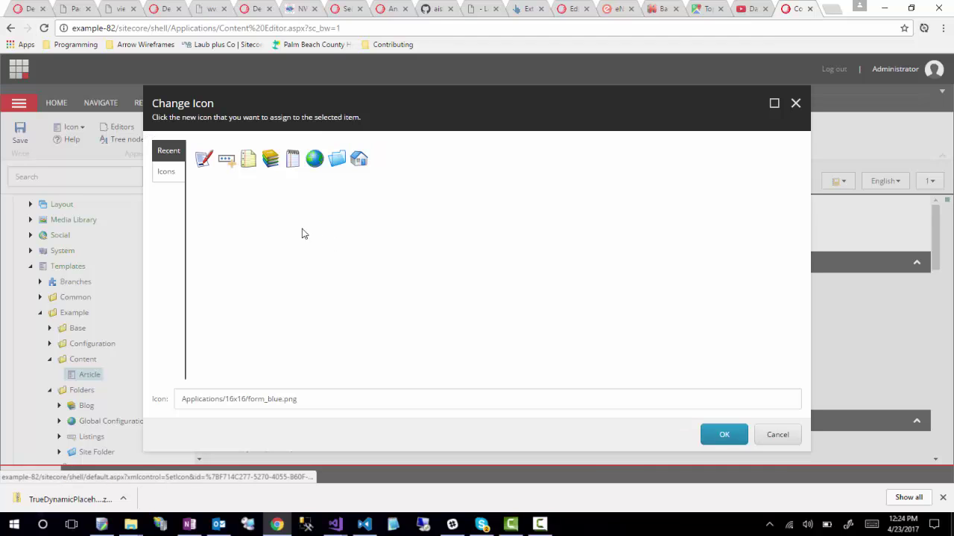
pyautogui.click(204, 160)
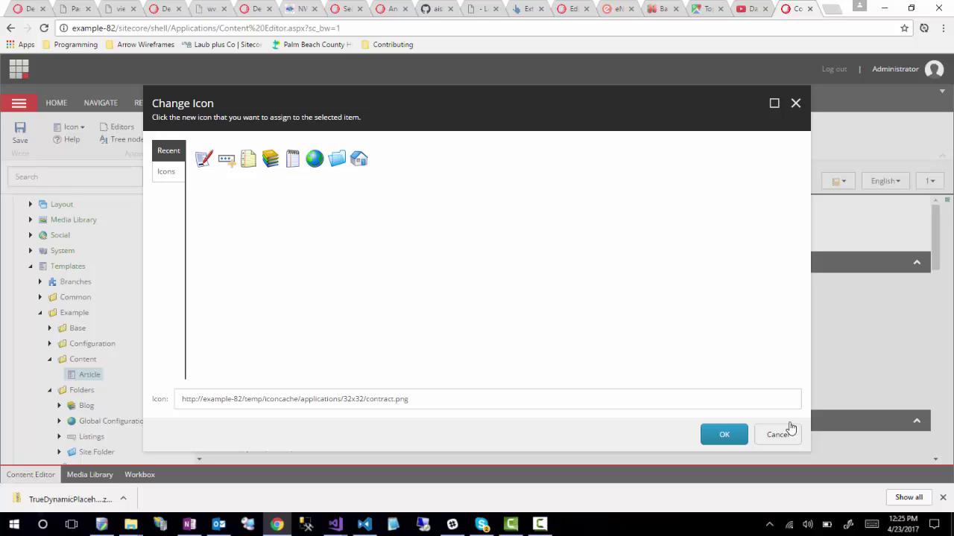
pyautogui.click(247, 160)
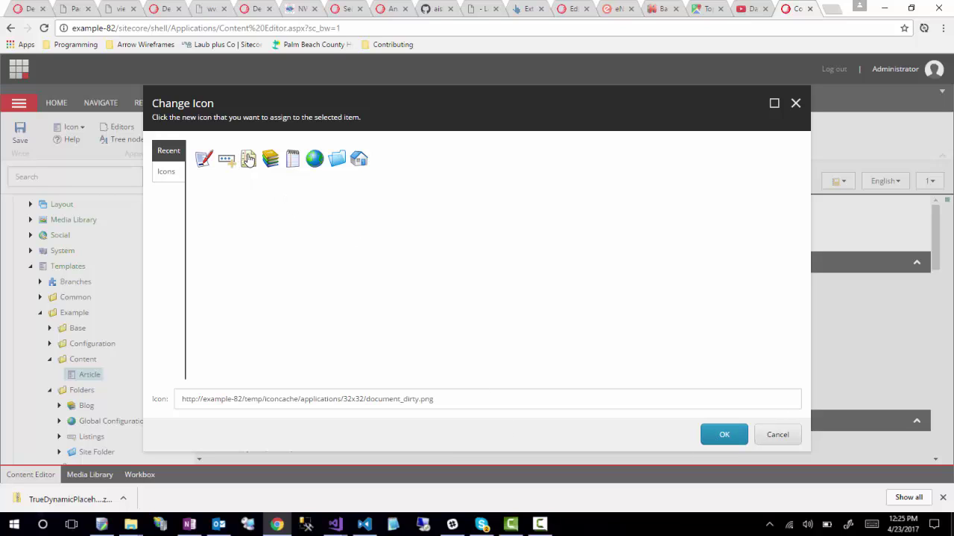
pyautogui.click(717, 436)
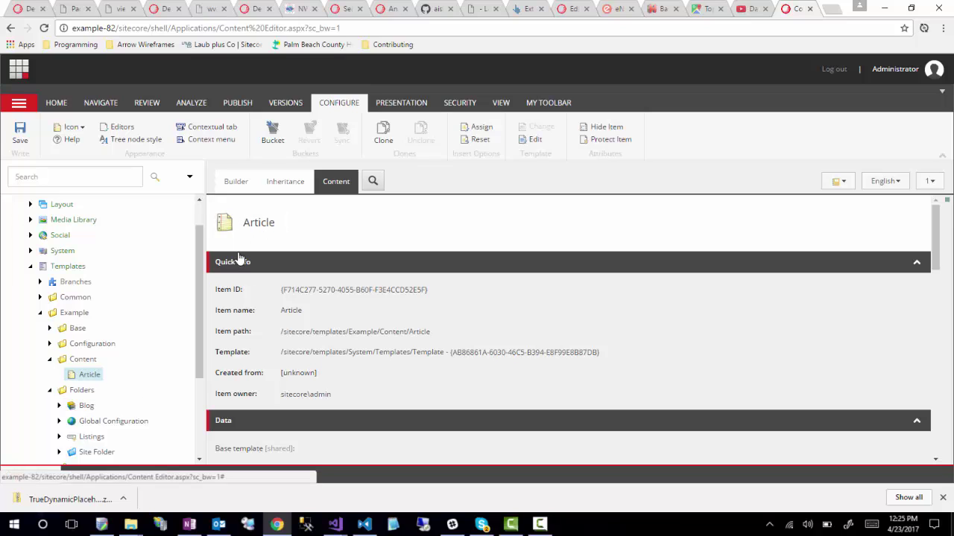
# Step: Create the standard values item for the Article template from its Builder options
pyautogui.click(230, 183)
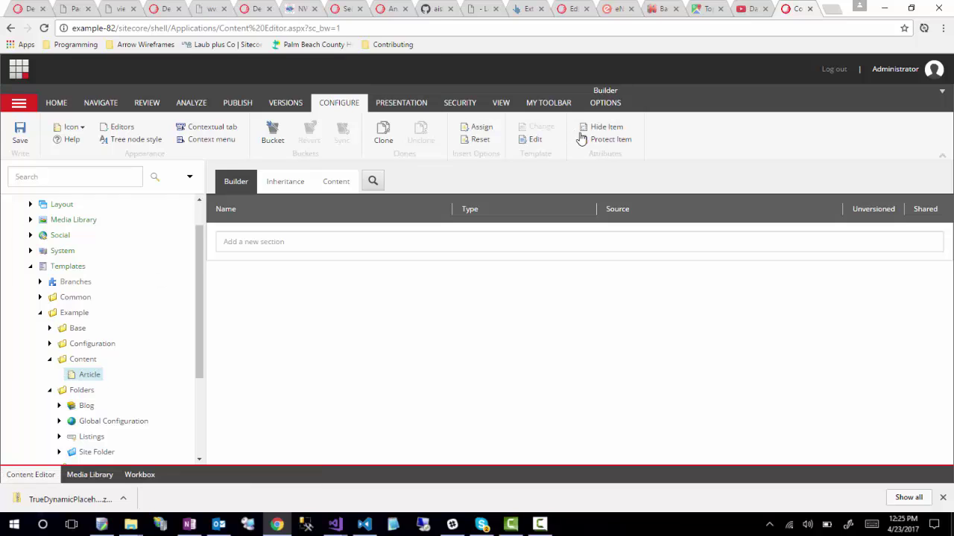
pyautogui.click(604, 104)
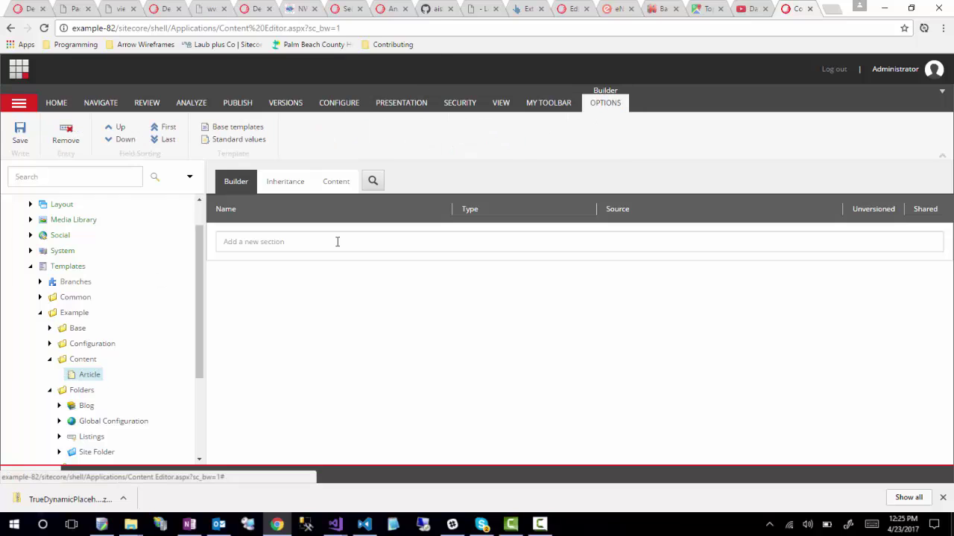
pyautogui.click(229, 148)
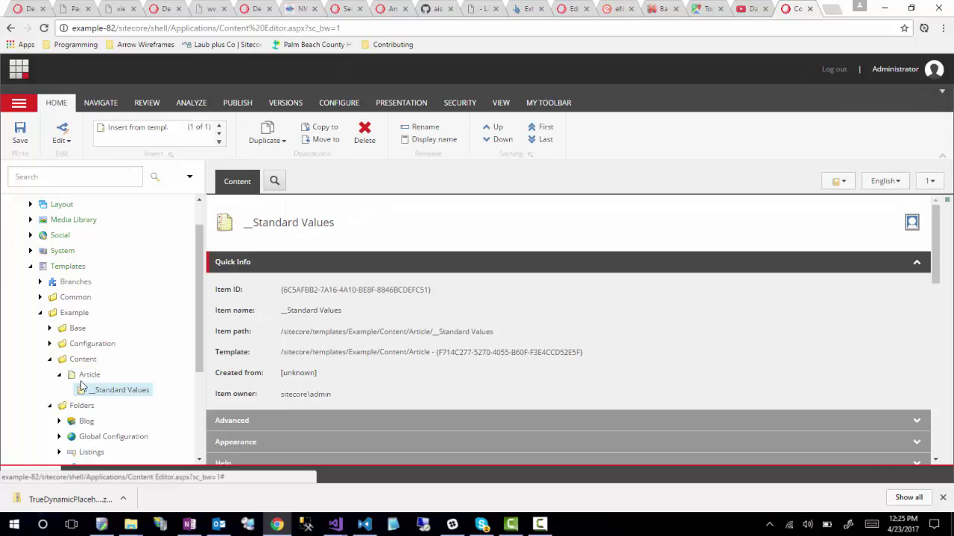
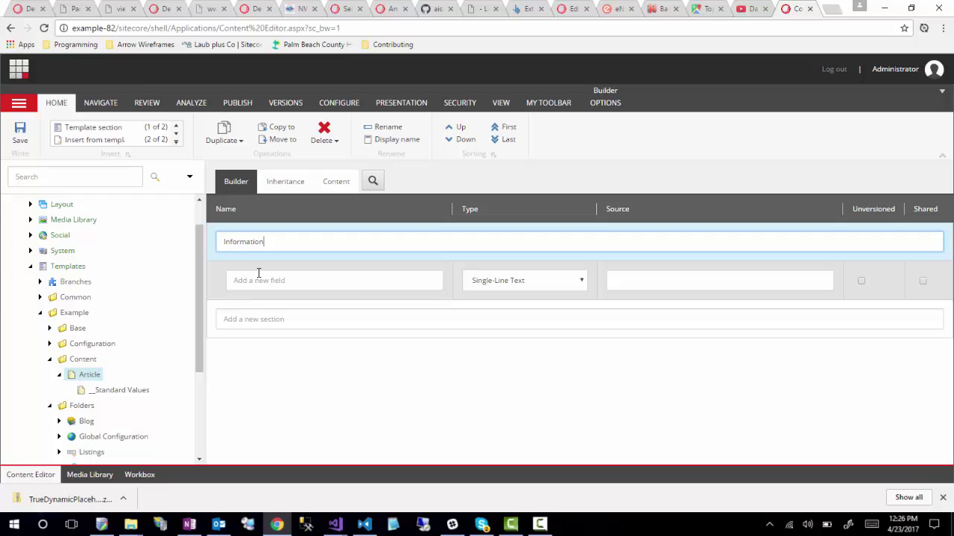
pyautogui.moveTo(296, 249); pyautogui.dragTo(102, 237)
pyautogui.write('Data')
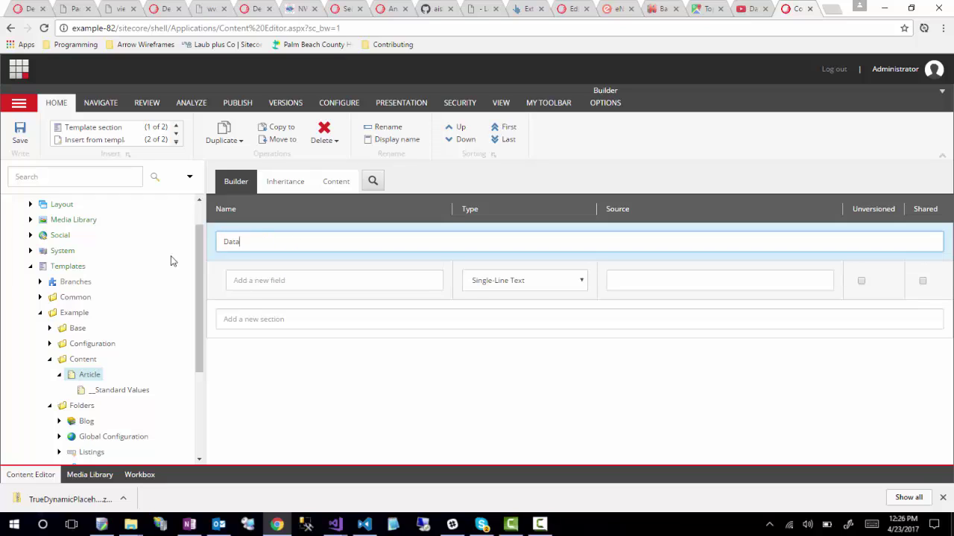
pyautogui.moveTo(253, 245); pyautogui.dragTo(95, 249)
pyautogui.write('Meta Tags')
pyautogui.press('BackSpace')
pyautogui.press('BackSpace')
pyautogui.press('BackSpace')
pyautogui.press('BackSpace')
pyautogui.press('BackSpace')
pyautogui.press('BackSpace')
pyautogui.press('BackSpace')
pyautogui.press('BackSpace')
# Step: Name the Article template's section Information and save the template
pyautogui.write('Information')
pyautogui.hotkey('ctrl', 's')
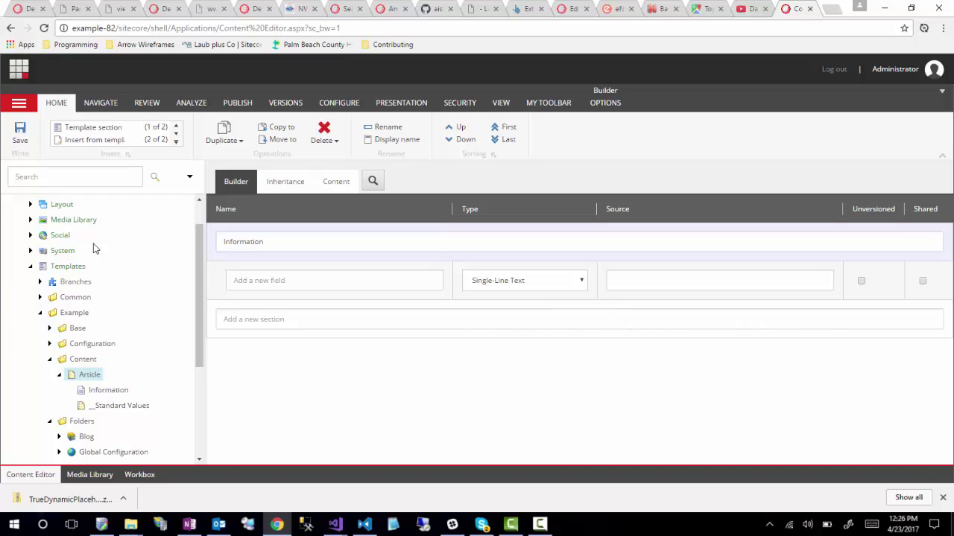
# Step: Review the Article template's selected base templates among its item fields and return to its Information section in the builder
pyautogui.click(349, 184)
pyautogui.scroll(-2, 450, 343)
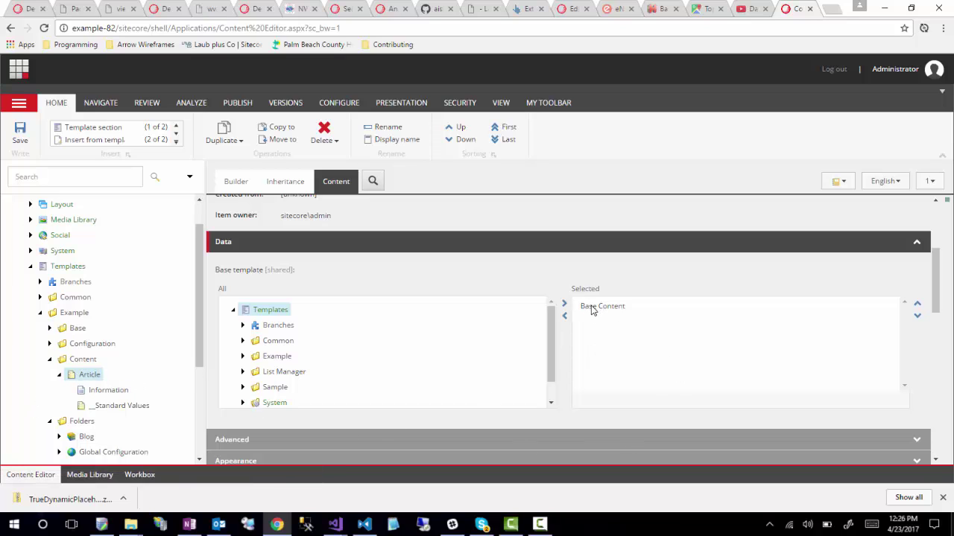
pyautogui.scroll(3, 270, 253)
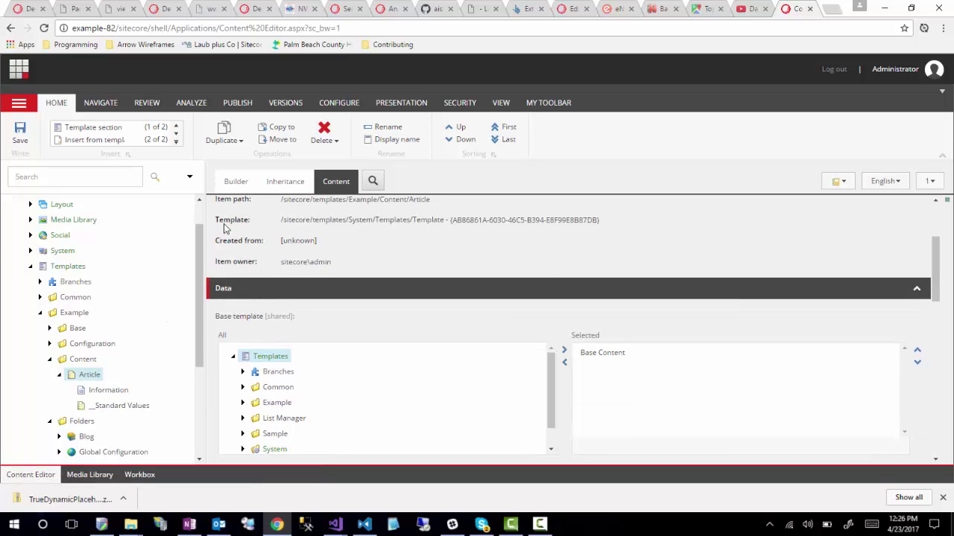
pyautogui.click(235, 180)
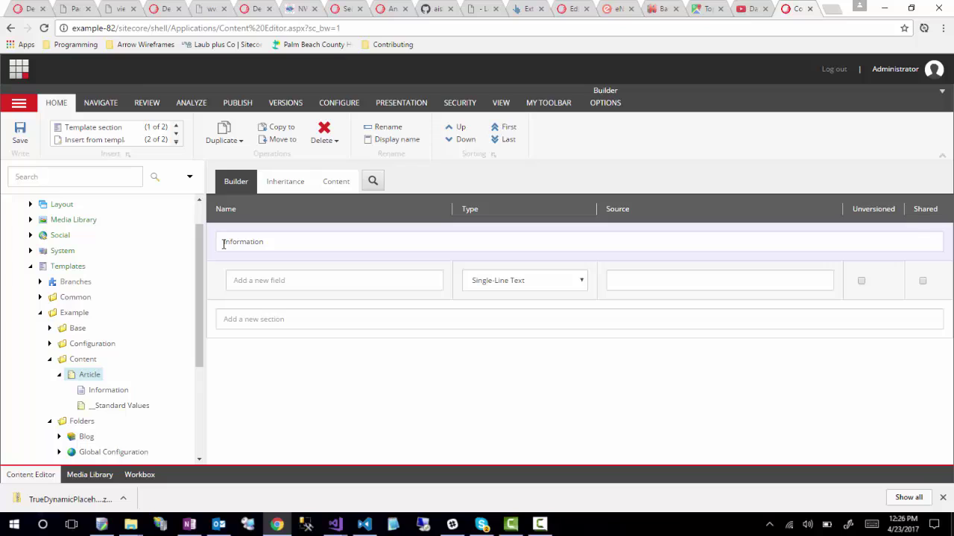
pyautogui.moveTo(223, 242); pyautogui.dragTo(283, 243)
pyautogui.click(256, 284)
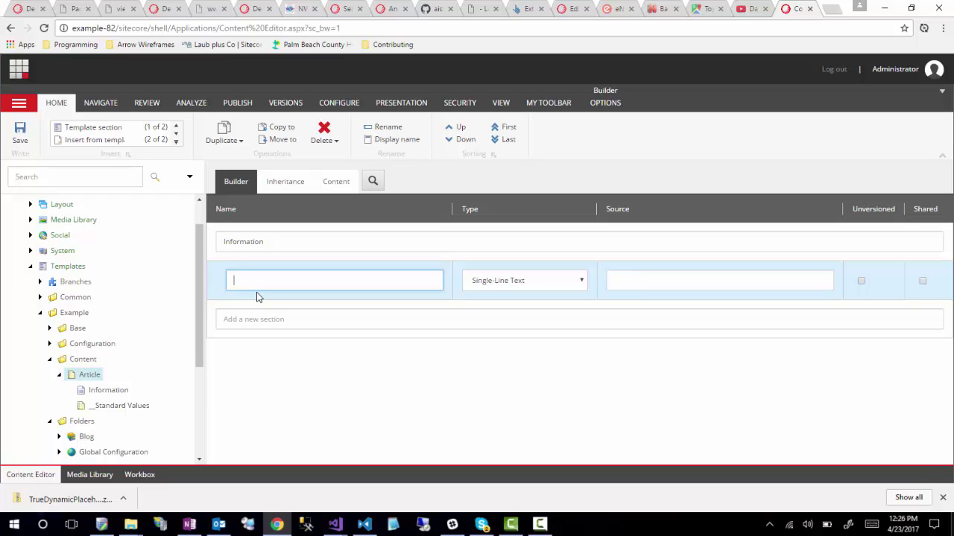
pyautogui.click(249, 241)
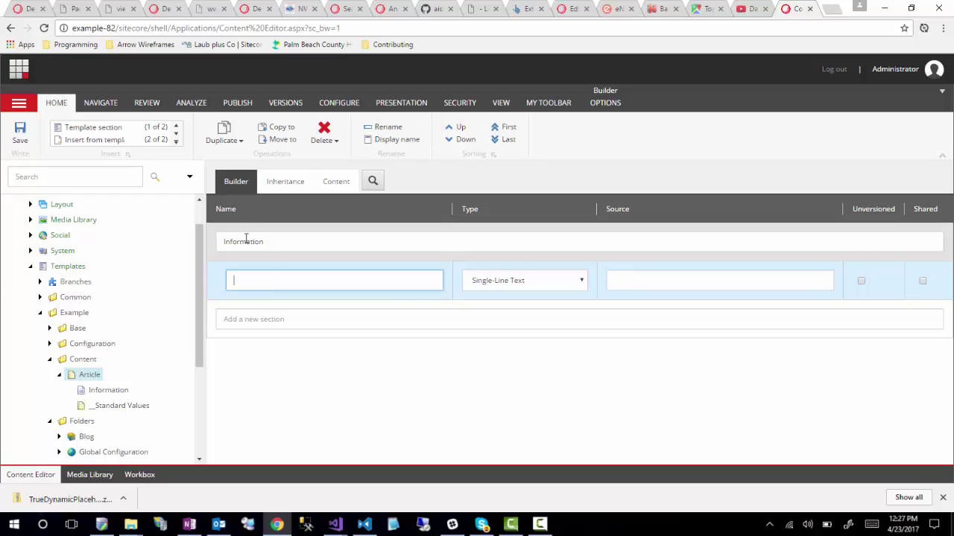
pyautogui.click(237, 279)
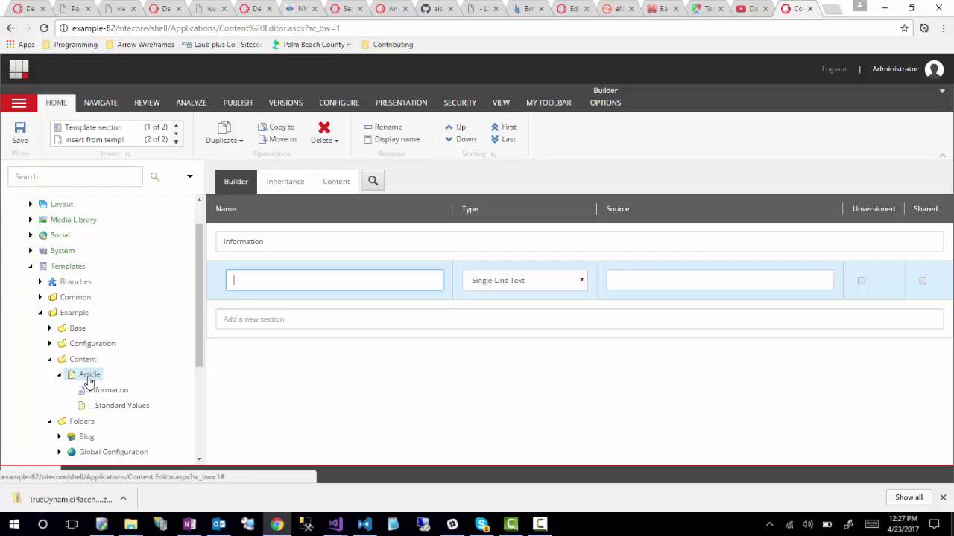
pyautogui.click(326, 186)
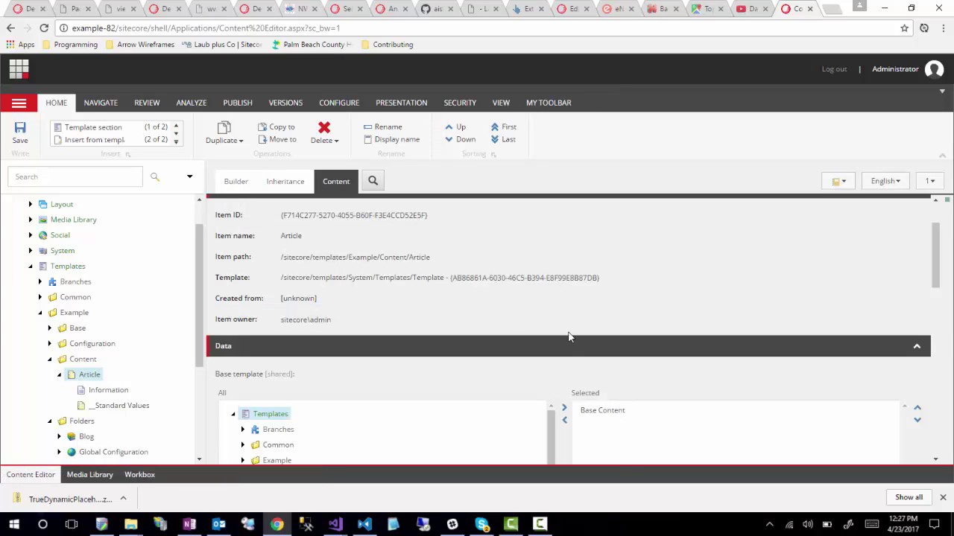
pyautogui.click(236, 182)
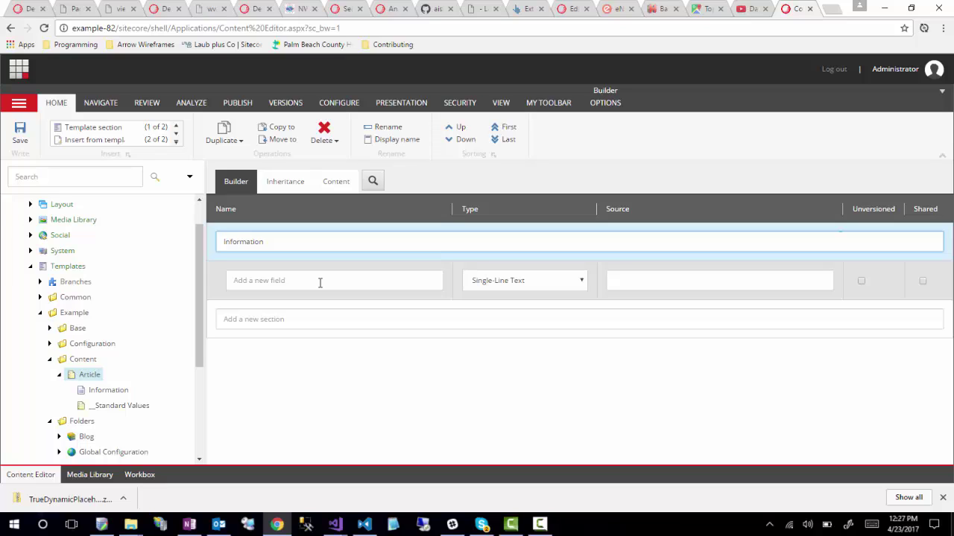
pyautogui.moveTo(306, 246); pyautogui.dragTo(214, 240)
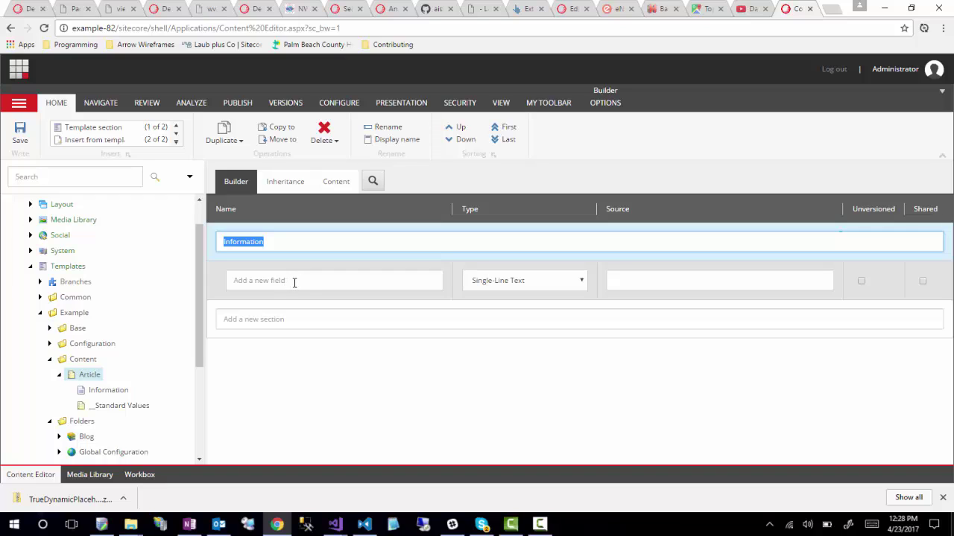
# Step: Add a field named Title to the Information section
pyautogui.click(369, 289)
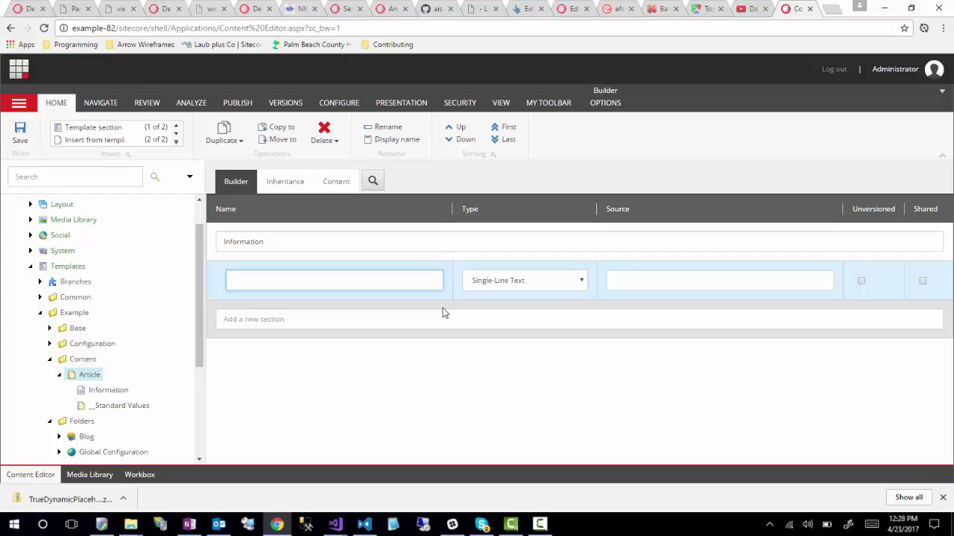
pyautogui.write('Title')
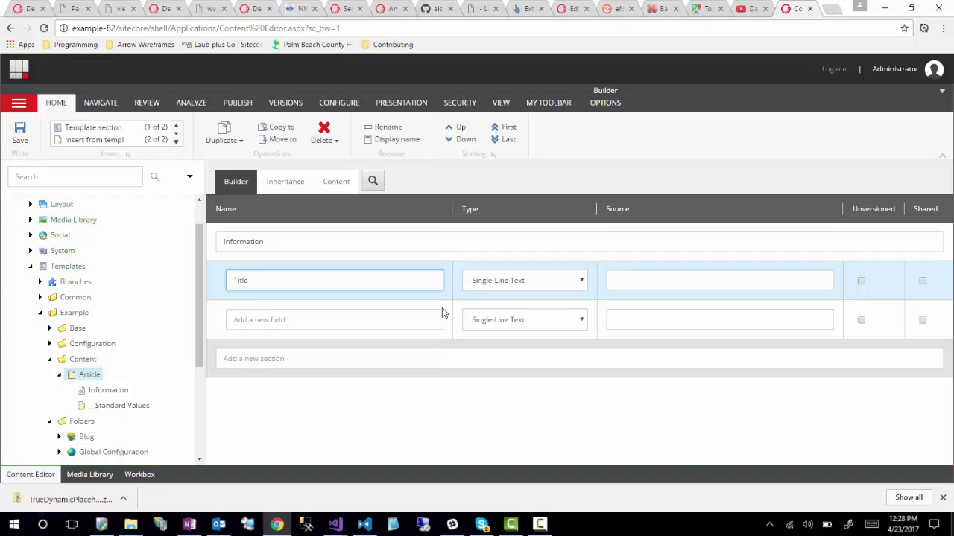
# Step: Look through the available field types and set the Title field's type to Droplink
pyautogui.click(546, 279)
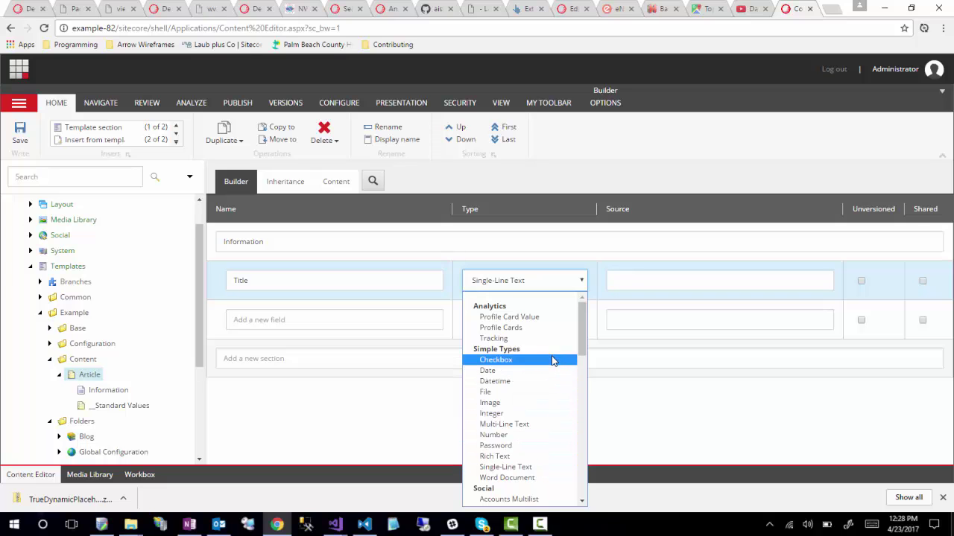
pyautogui.scroll(-4, 550, 362)
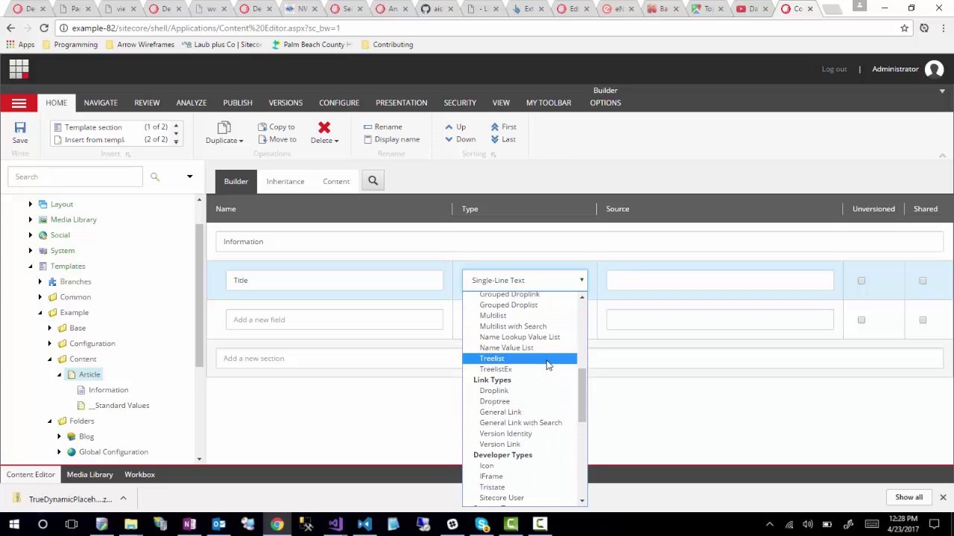
pyautogui.scroll(-5, 549, 365)
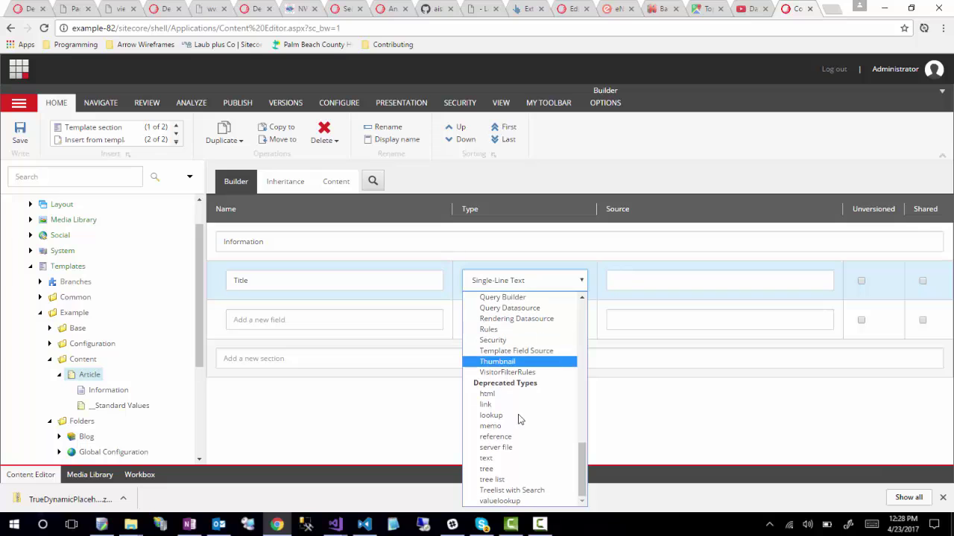
pyautogui.scroll(3, 517, 417)
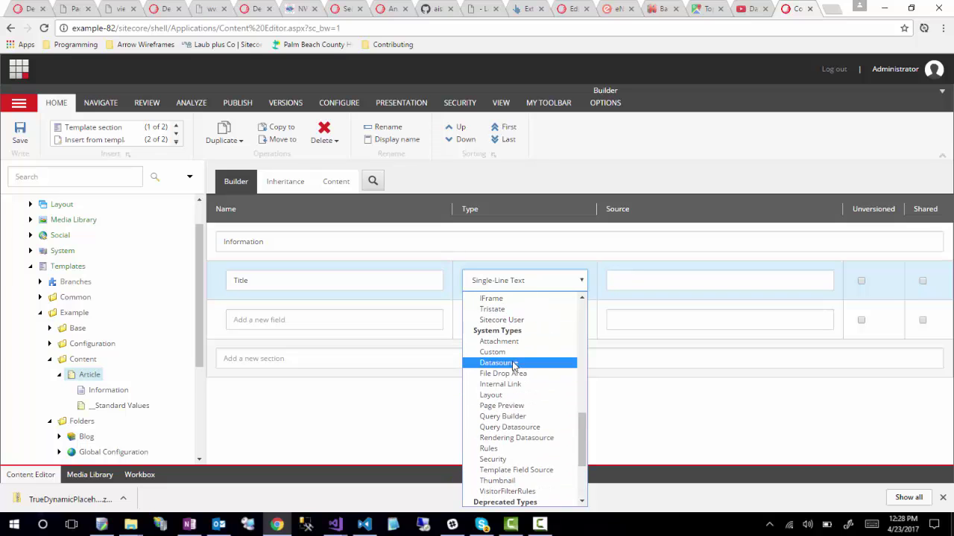
pyautogui.scroll(1, 497, 436)
pyautogui.scroll(5, 497, 436)
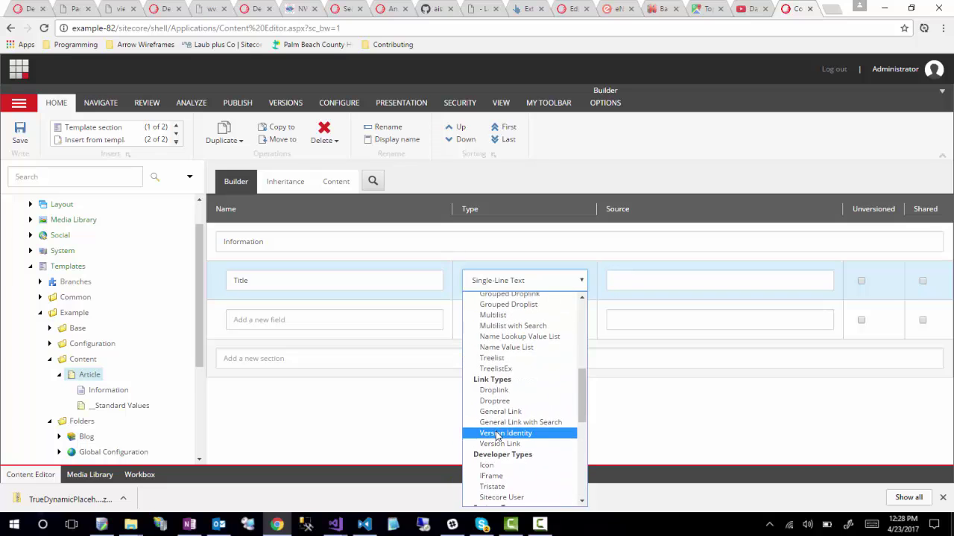
pyautogui.scroll(-5, 497, 436)
pyautogui.scroll(2, 496, 436)
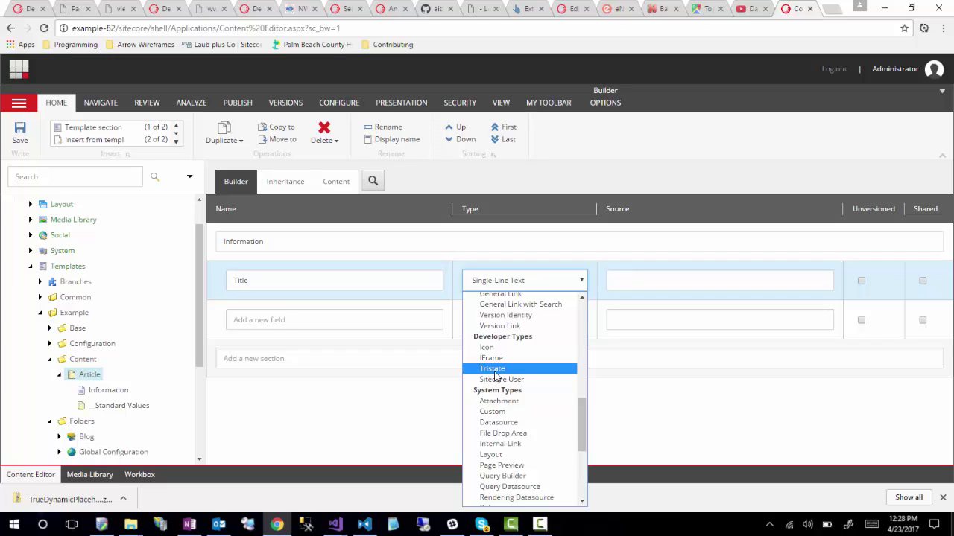
pyautogui.scroll(1, 495, 376)
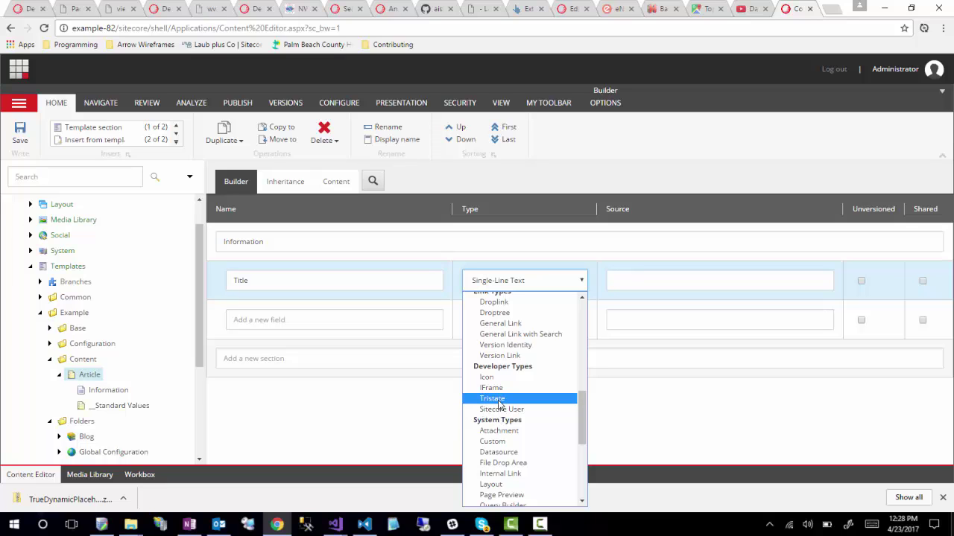
pyautogui.scroll(2, 499, 403)
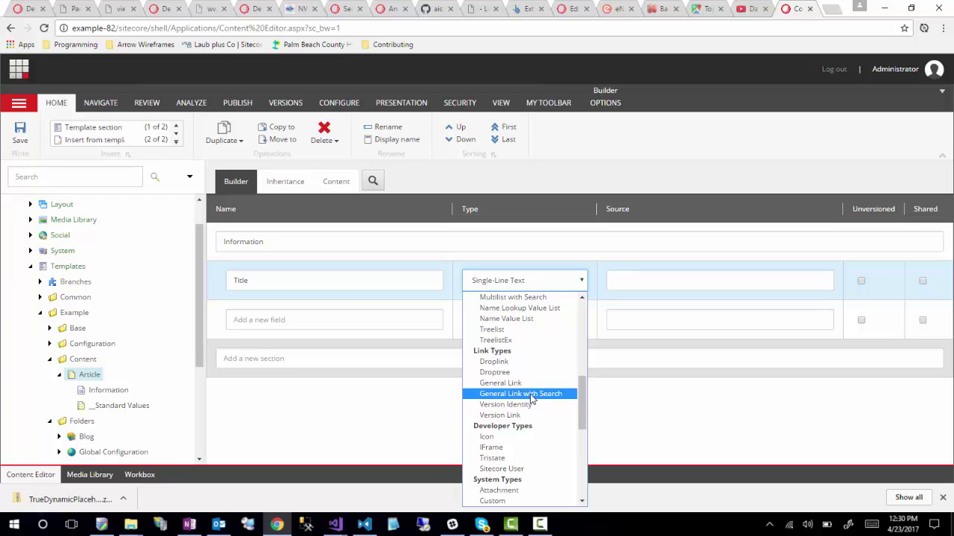
pyautogui.click(527, 363)
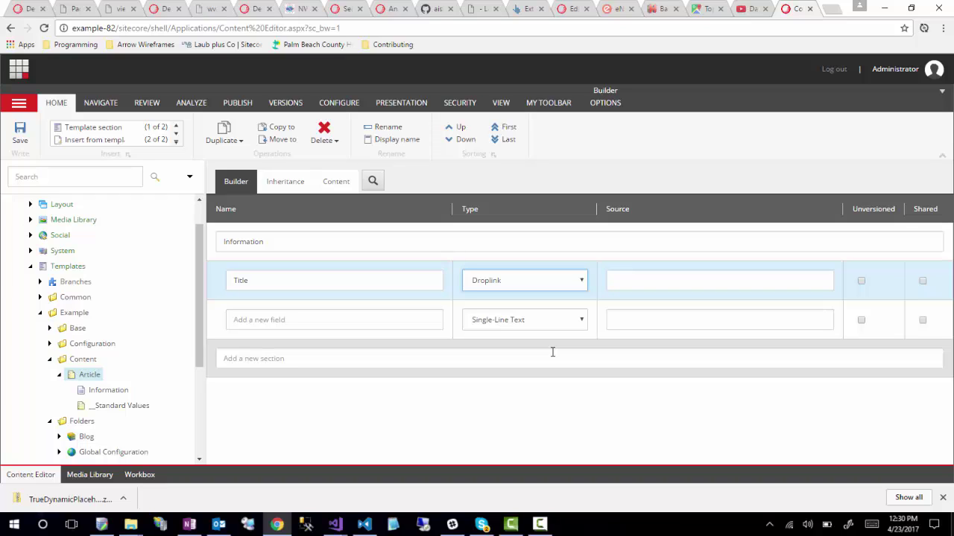
# Step: Set the Title field's type to Single-Line Text after looking over the simple types
pyautogui.click(548, 281)
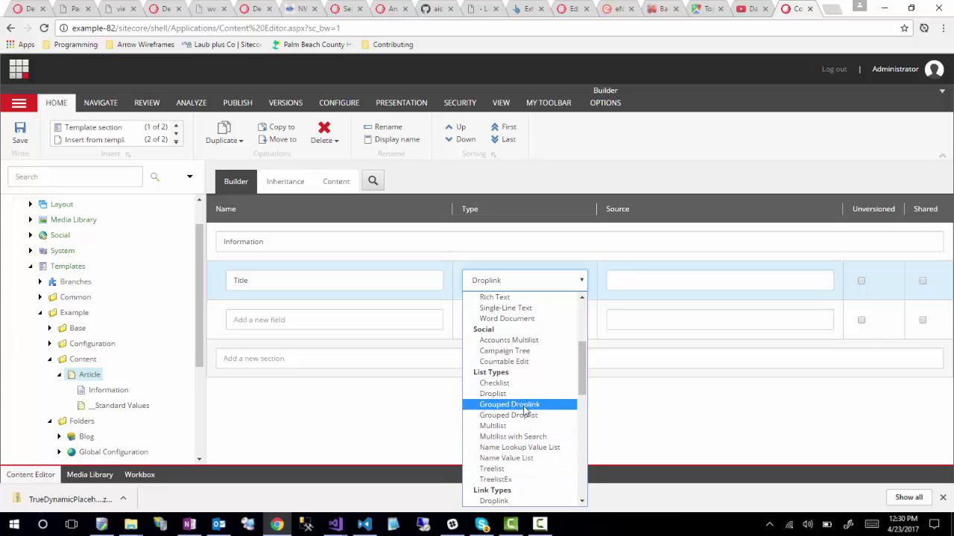
pyautogui.scroll(1, 525, 411)
pyautogui.scroll(1, 526, 414)
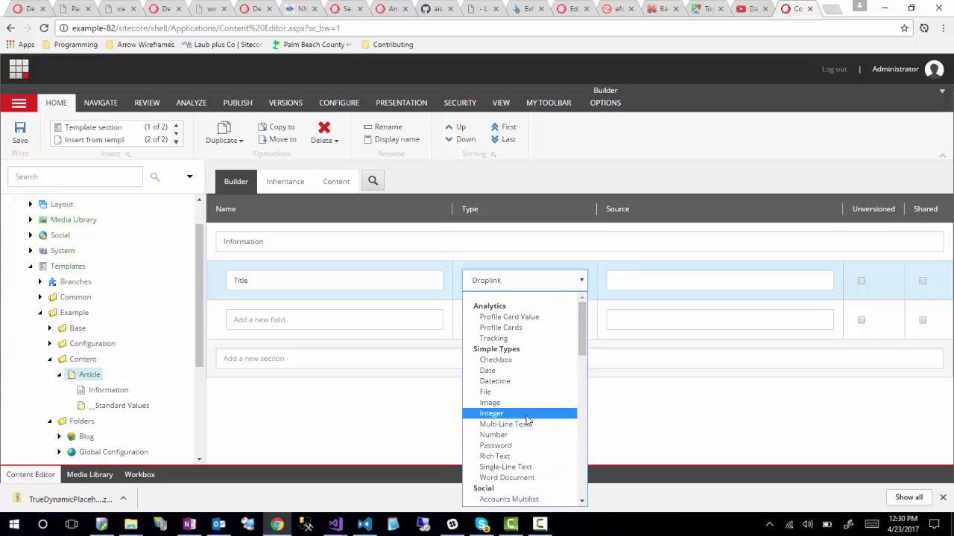
pyautogui.scroll(-1, 525, 425)
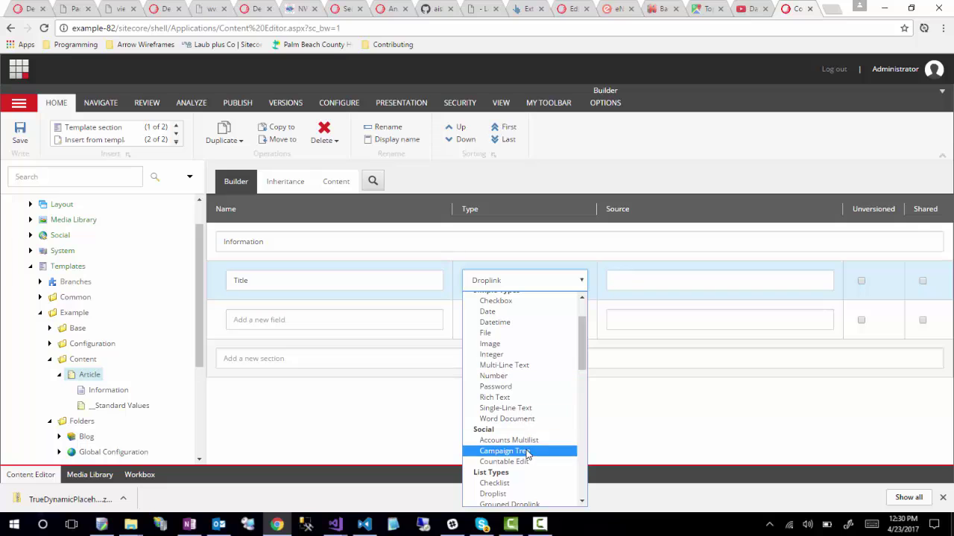
pyautogui.scroll(1, 526, 454)
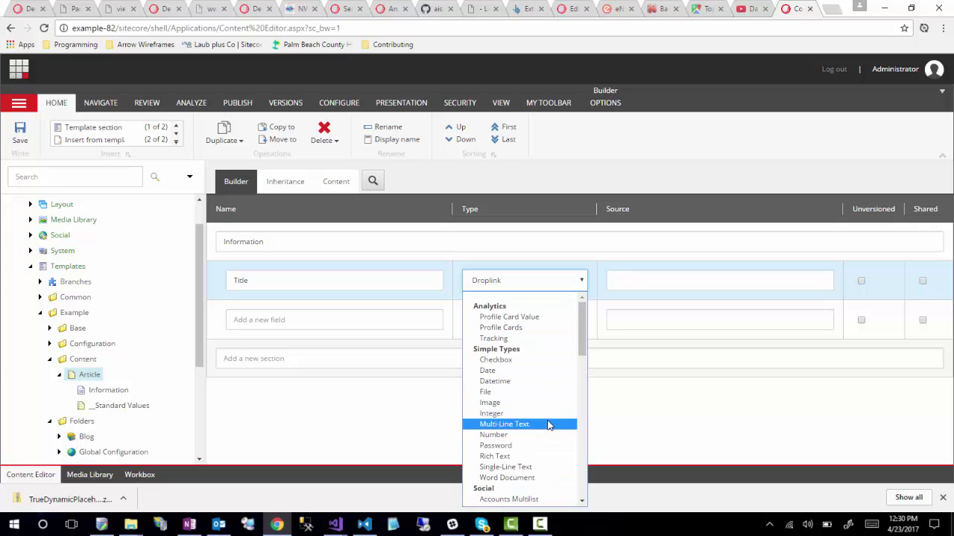
pyautogui.scroll(-1, 548, 423)
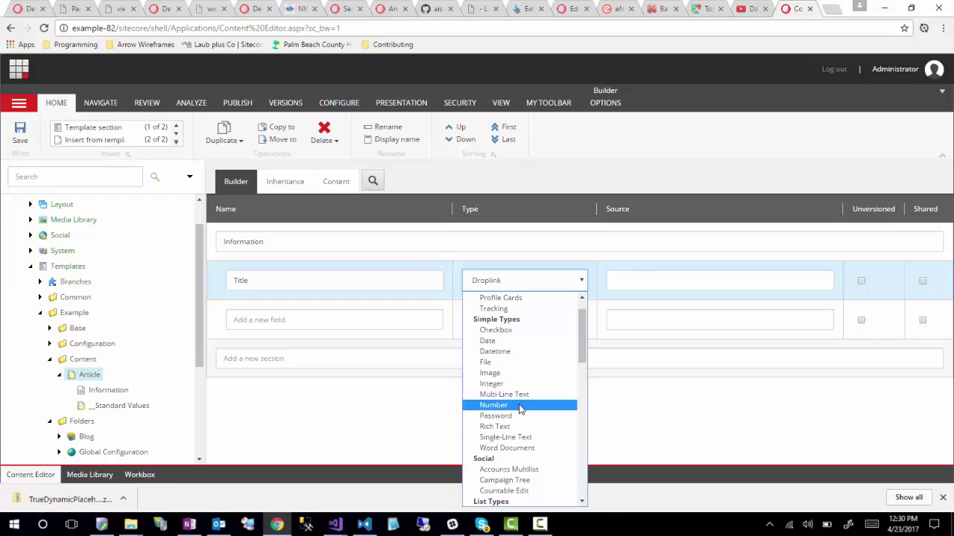
pyautogui.click(505, 438)
# Step: Add a Summary field of type Multi-Line Text below Title in the Information section
pyautogui.click(323, 316)
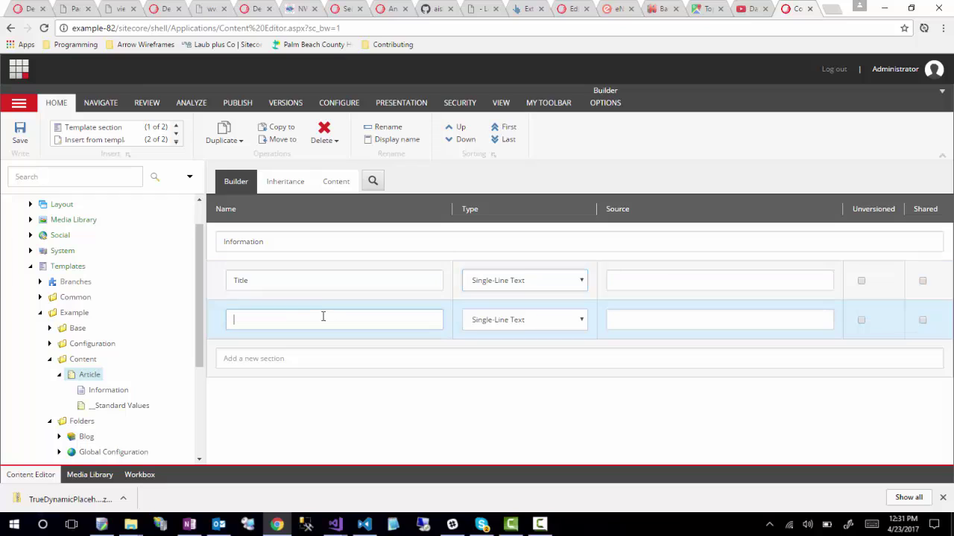
pyautogui.write('Summary')
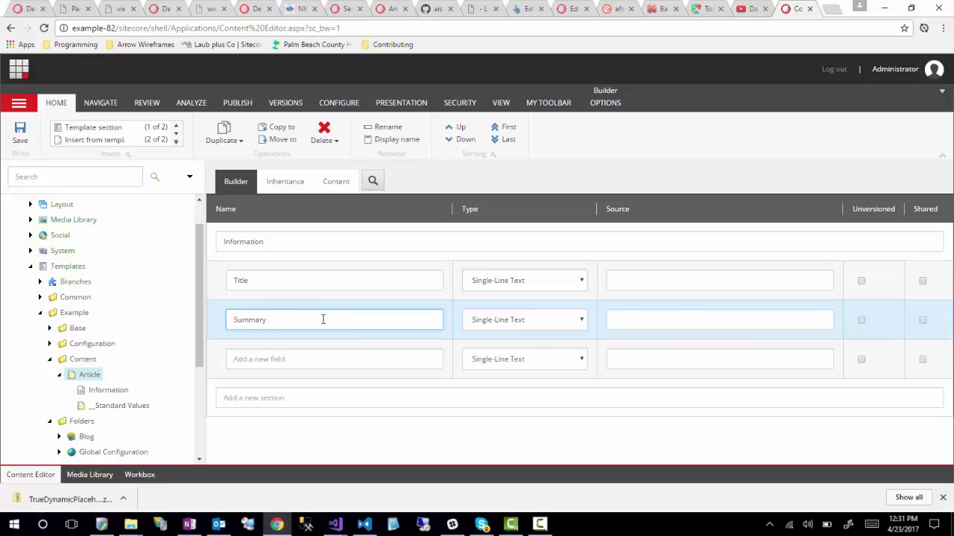
pyautogui.press('Tab')
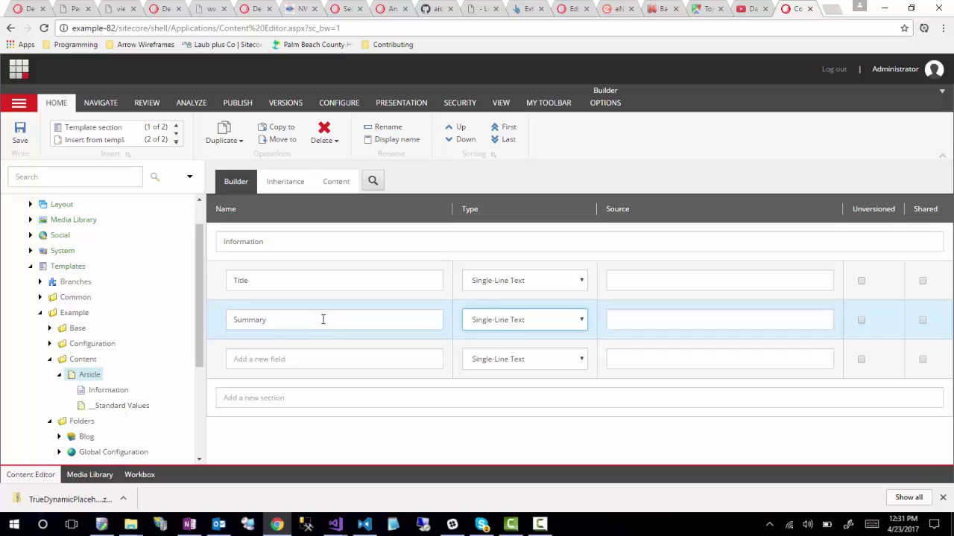
pyautogui.click(497, 323)
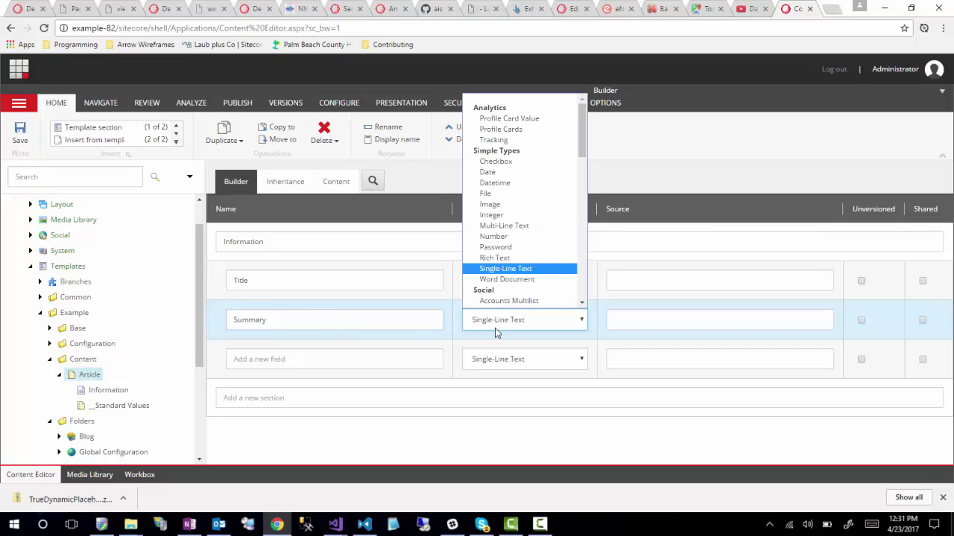
pyautogui.click(513, 229)
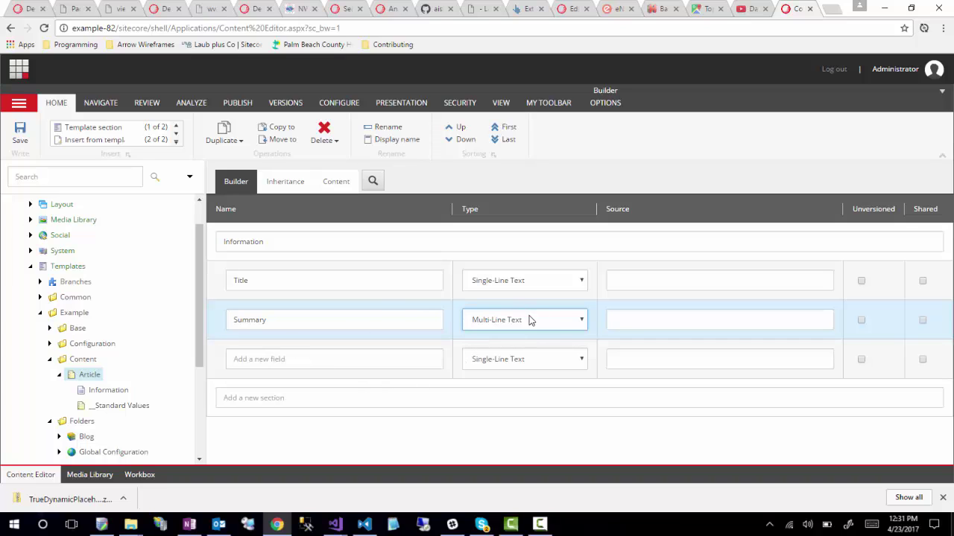
# Step: Save the Article template with its Title and Summary fields in the Information section
pyautogui.click(257, 360)
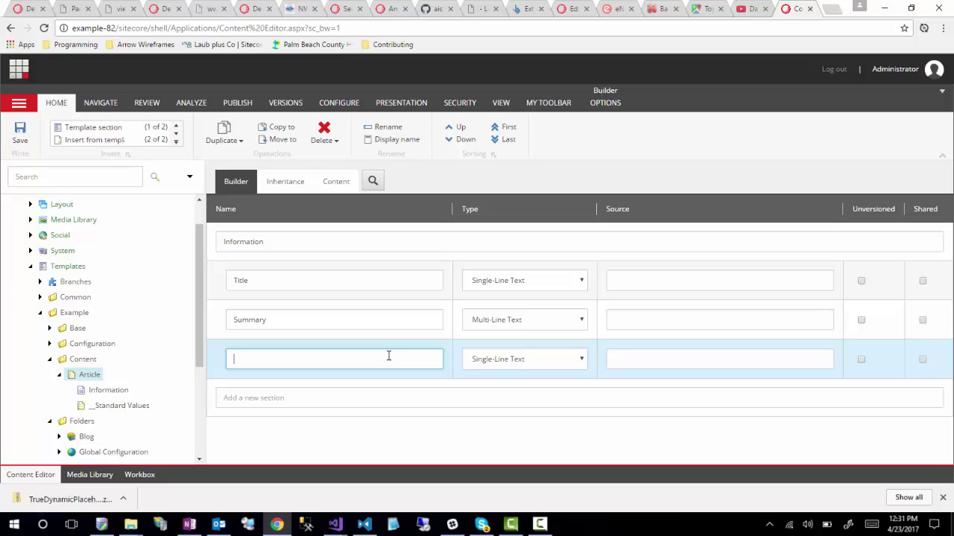
pyautogui.click(280, 357)
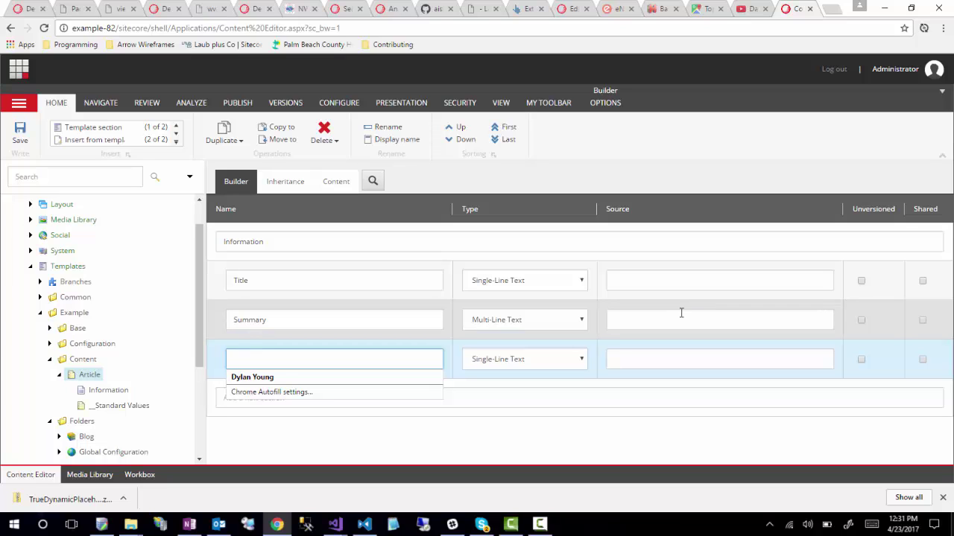
pyautogui.click(19, 133)
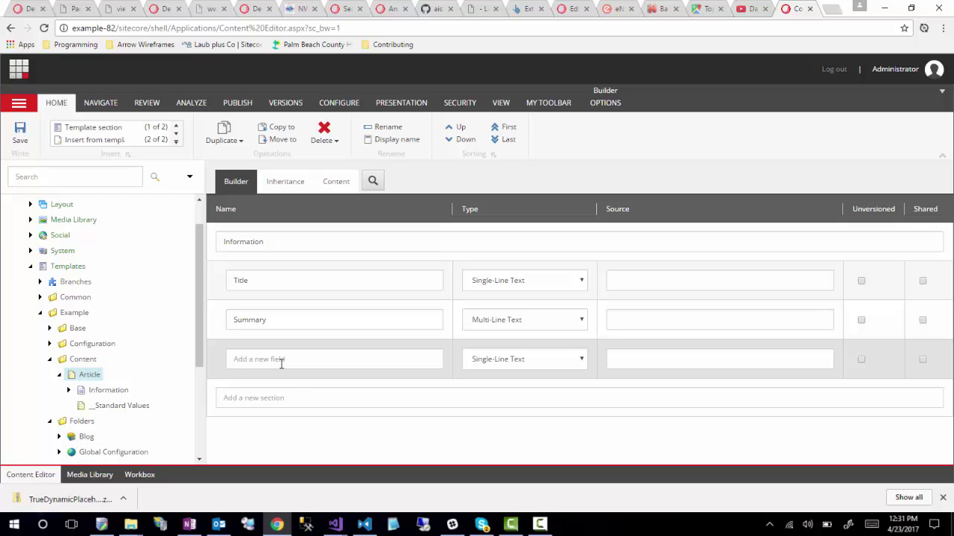
# Step: Look through the social, list and link types available for a new field without choosing one, and save the template again
pyautogui.click(544, 359)
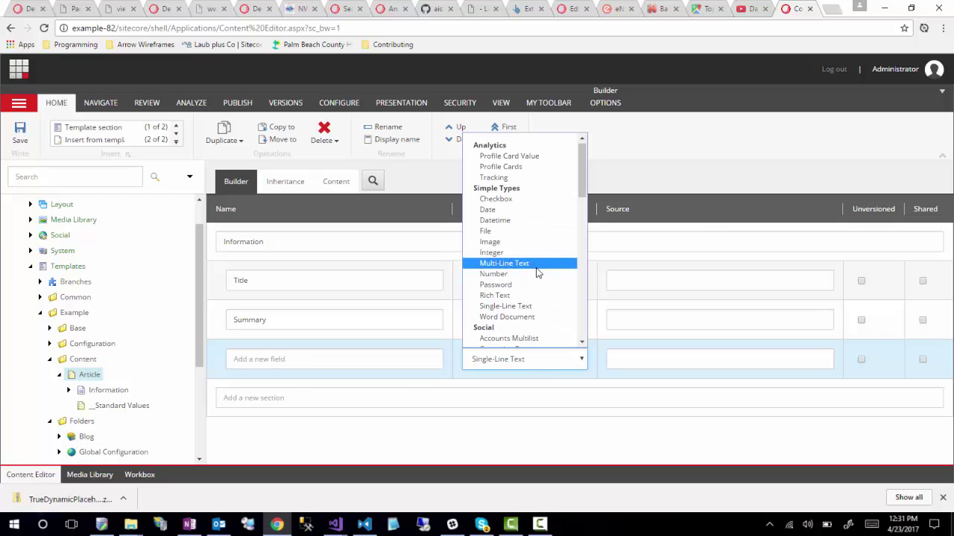
pyautogui.scroll(-5, 536, 273)
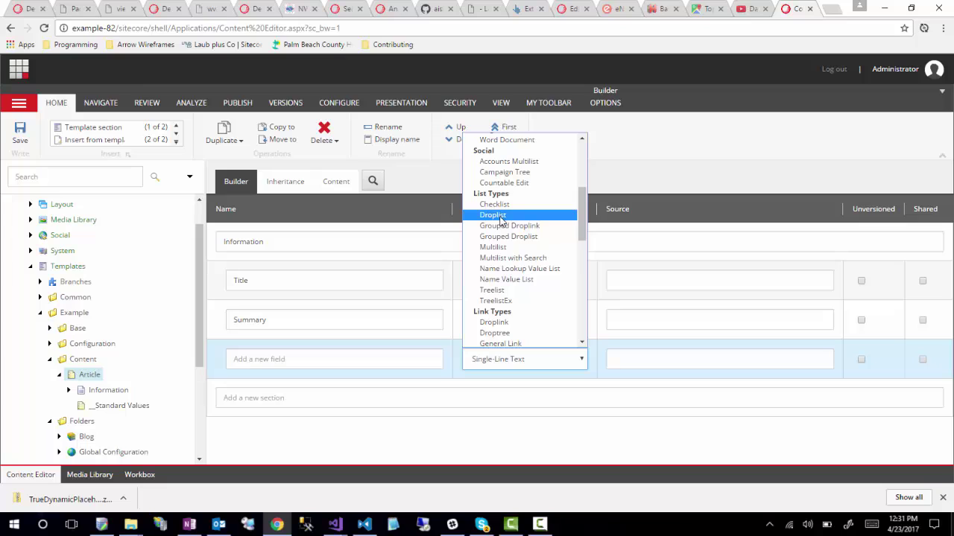
pyautogui.click(377, 433)
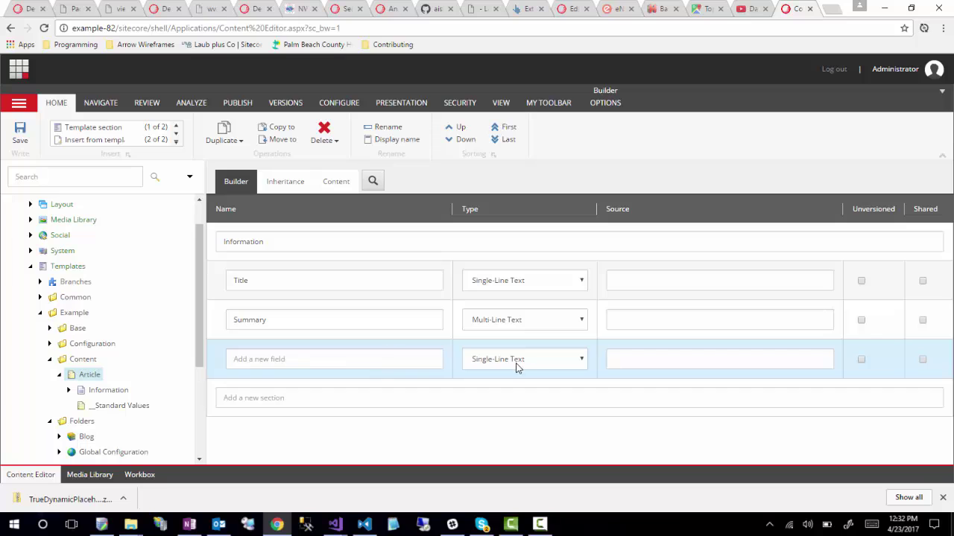
pyautogui.click(15, 136)
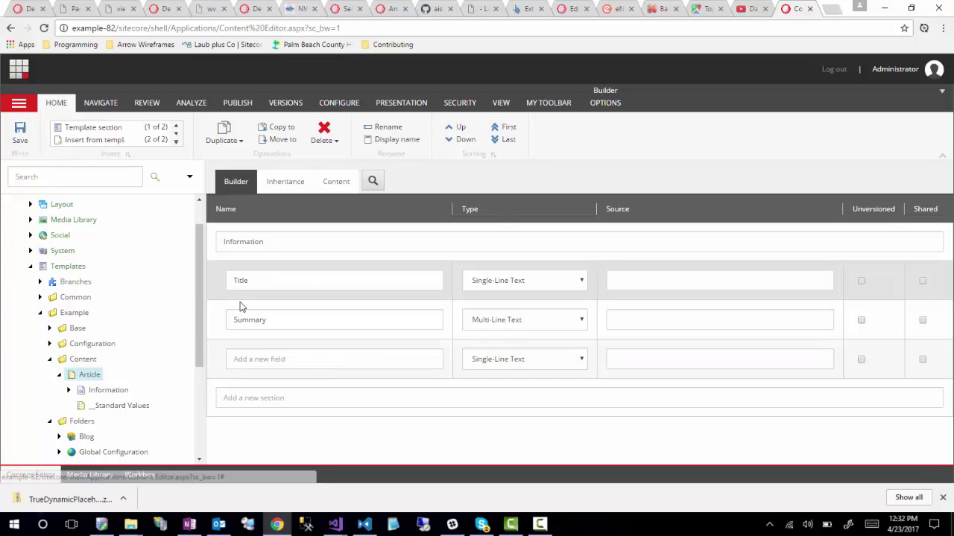
# Step: Open the Article template's standard values and review their shared layout details without changing them
pyautogui.click(97, 411)
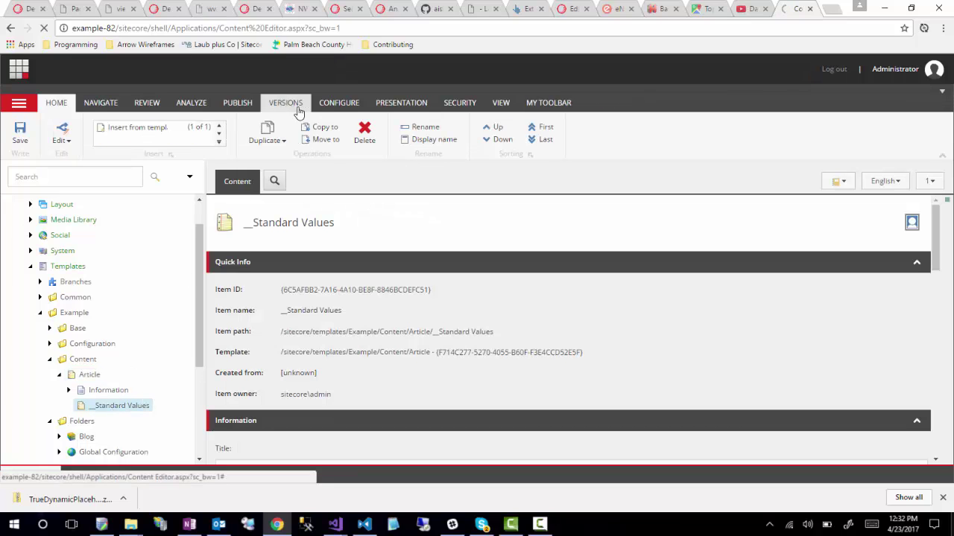
pyautogui.click(382, 102)
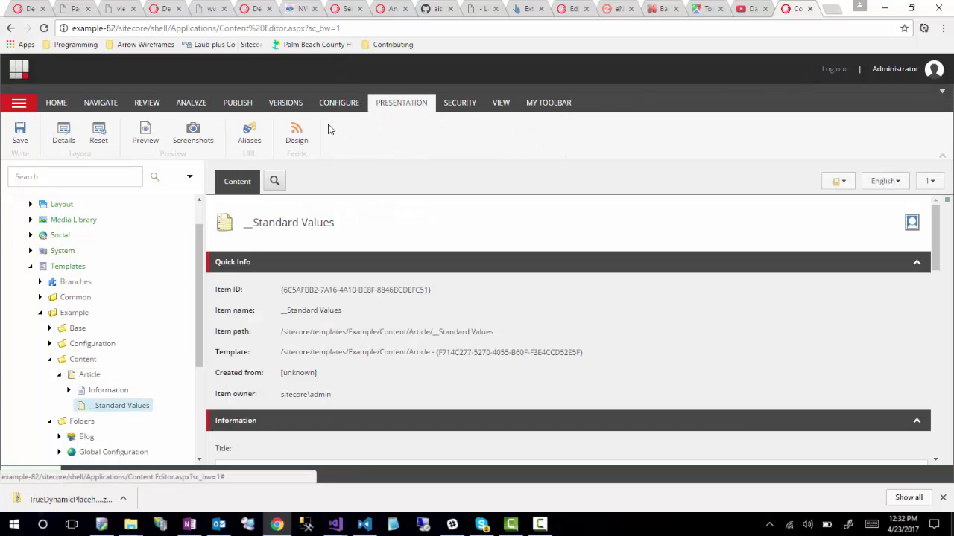
pyautogui.click(65, 136)
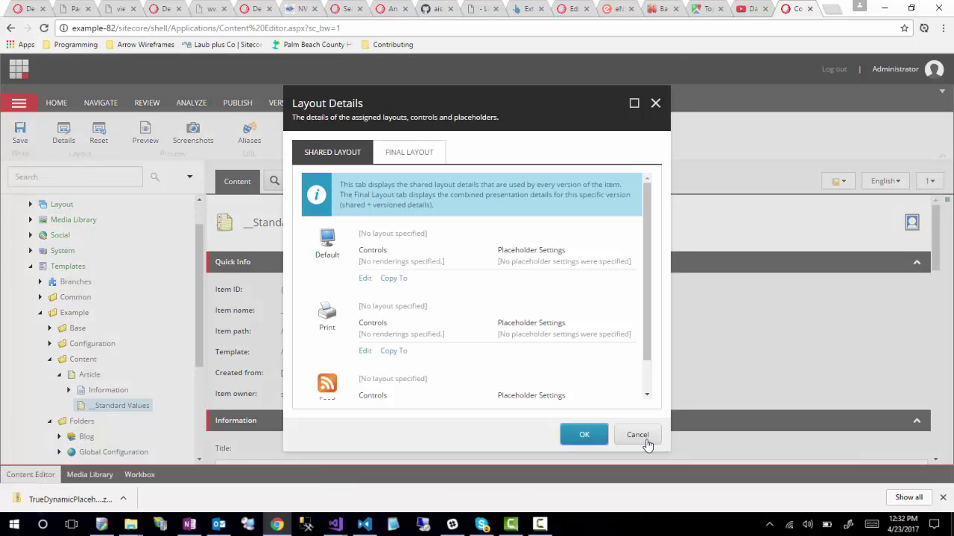
pyautogui.press('Escape')
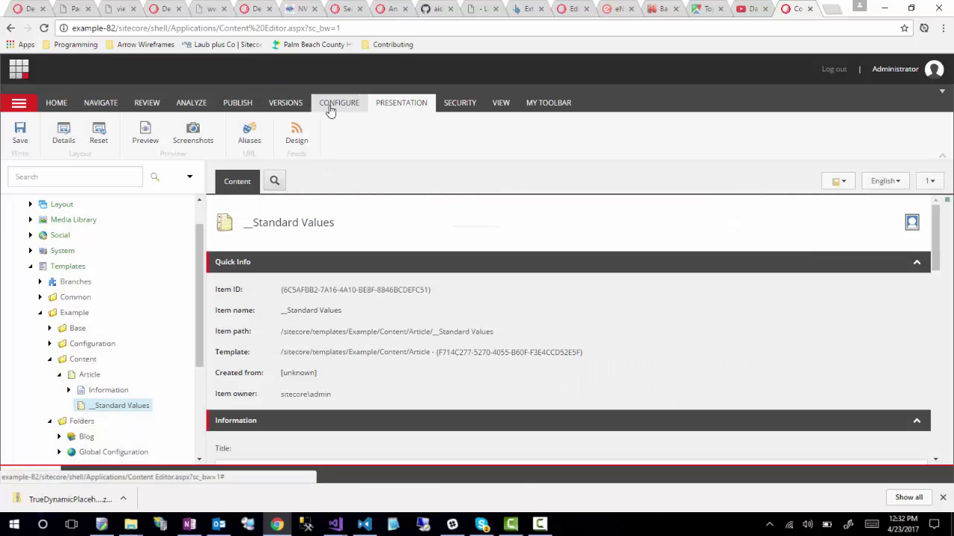
# Step: Set the Title field in the Article template's standard values to $name and save
pyautogui.scroll(-3, 283, 345)
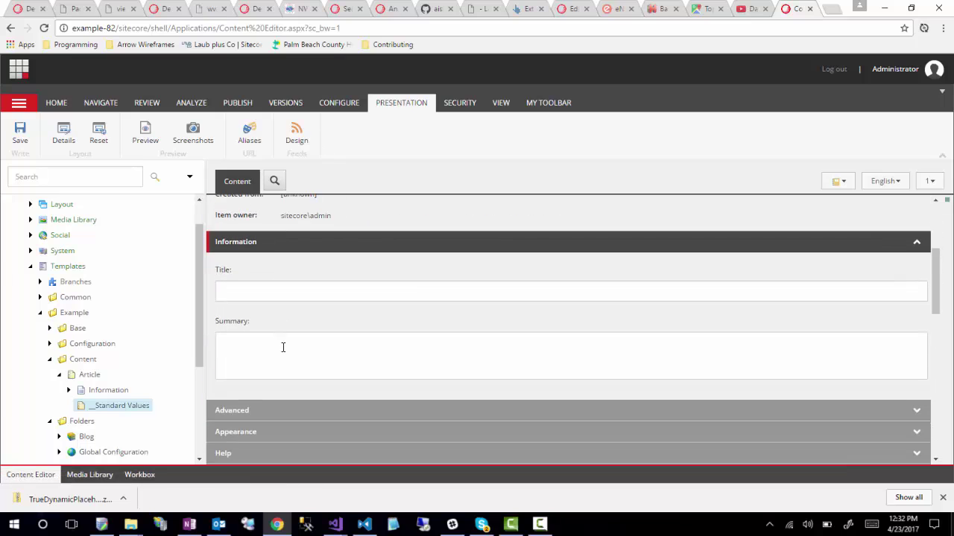
pyautogui.click(245, 291)
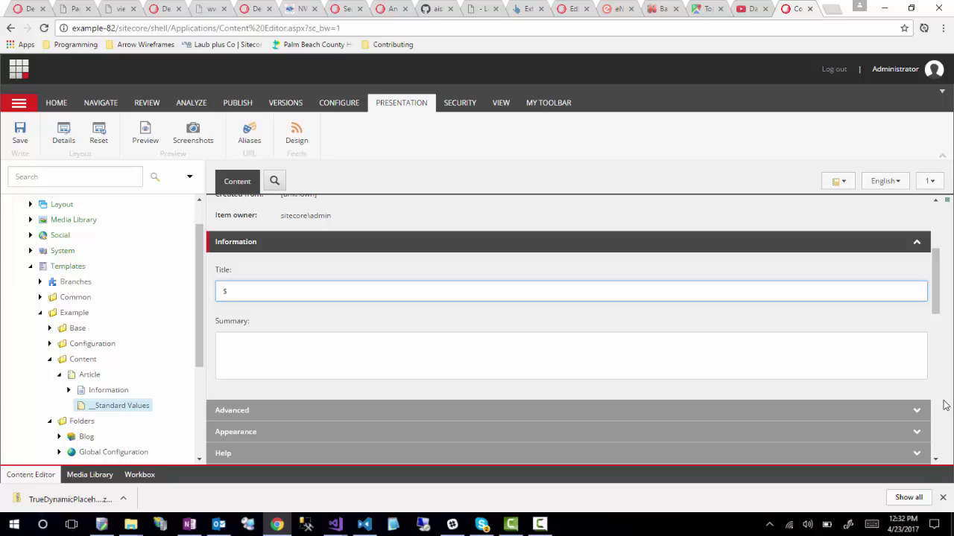
pyautogui.write('$name')
pyautogui.hotkey('ctrl', 's')
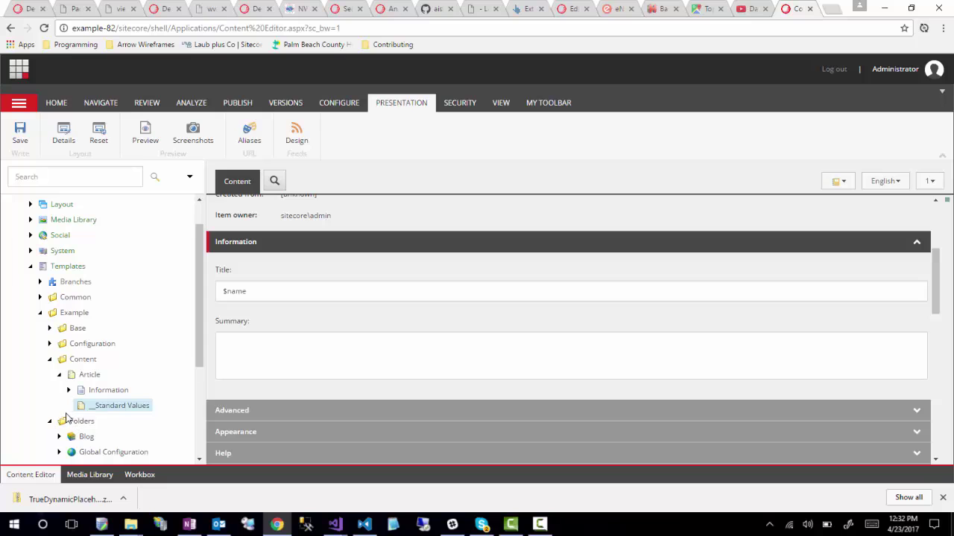
# Step: Collapse the Article template and open the standard values of the Blog template in Folders
pyautogui.click(59, 374)
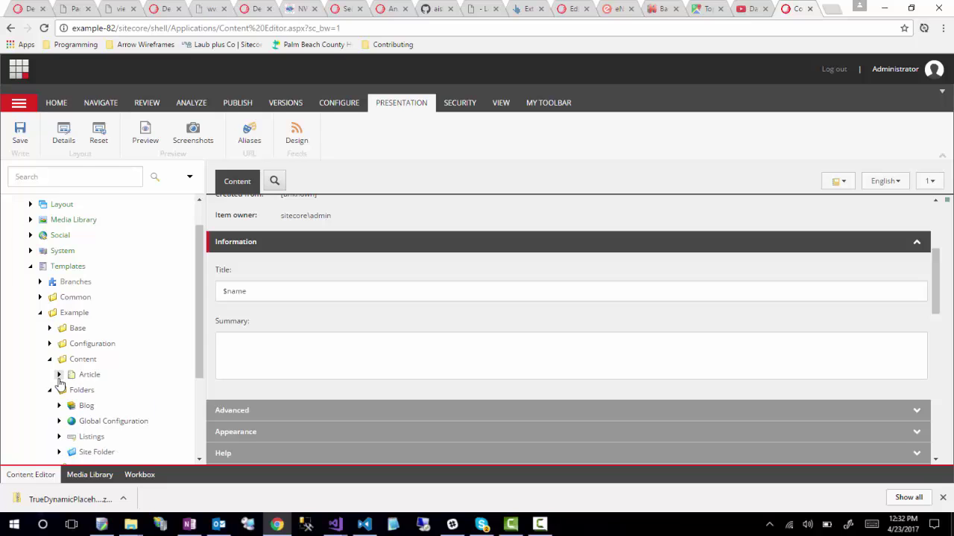
pyautogui.scroll(-3, 131, 381)
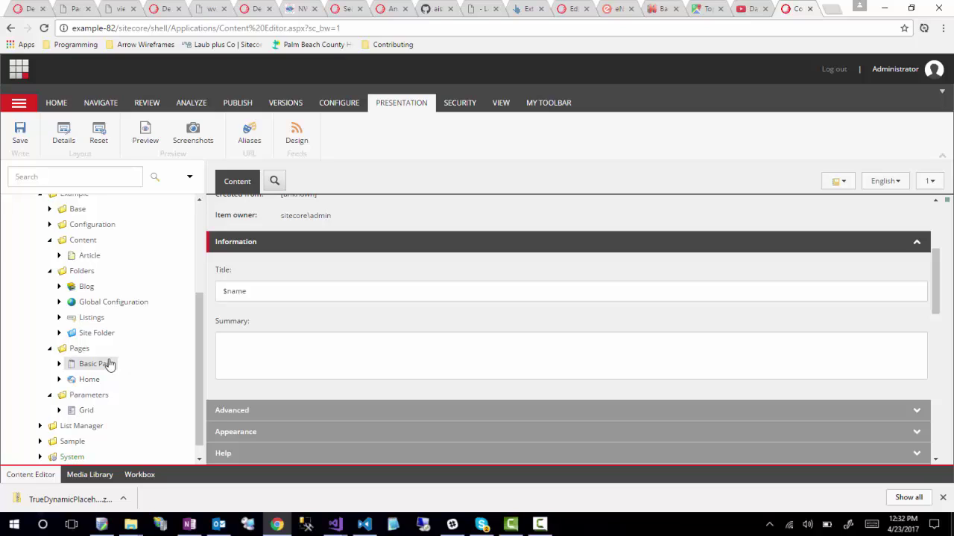
pyautogui.click(59, 288)
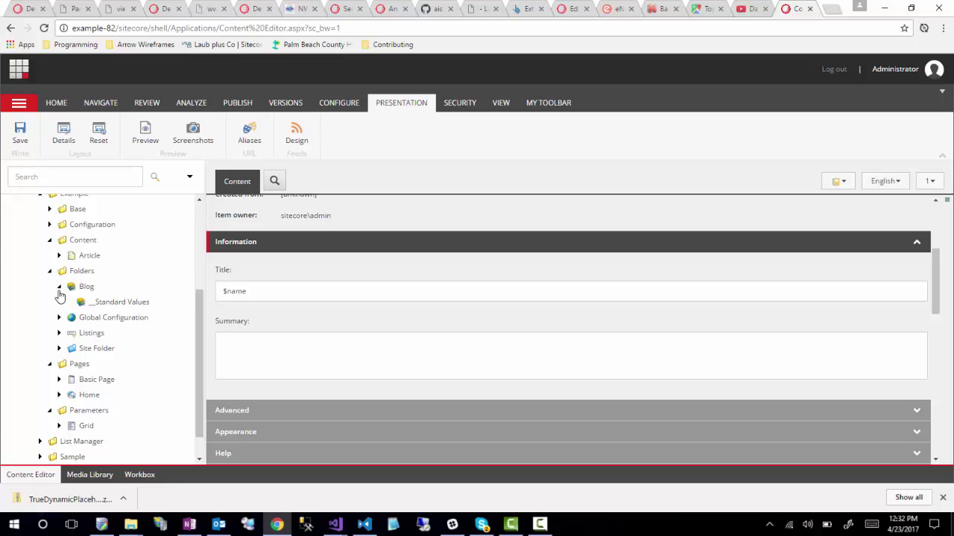
pyautogui.click(112, 302)
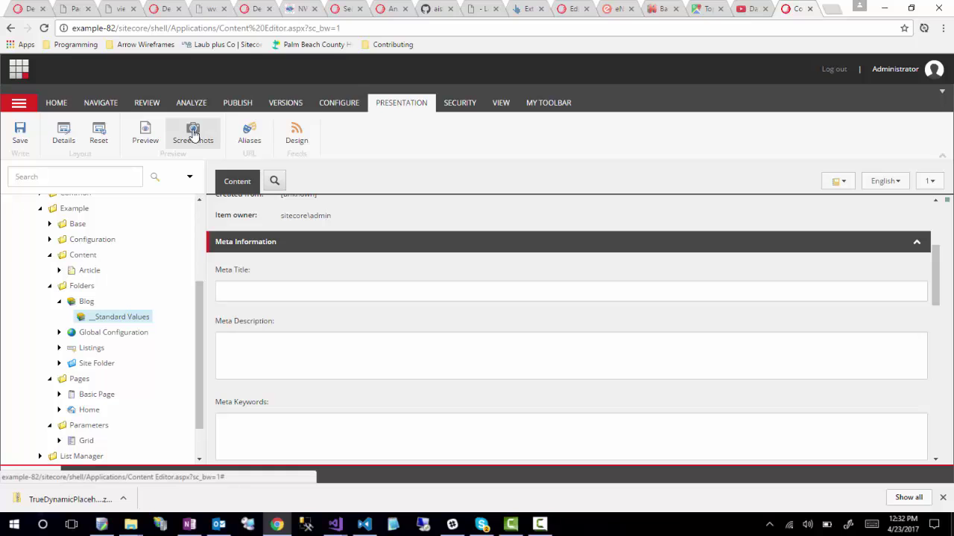
# Step: Assign the Article template from Example/Content as an insert option on the Blog template's standard values
pyautogui.click(339, 104)
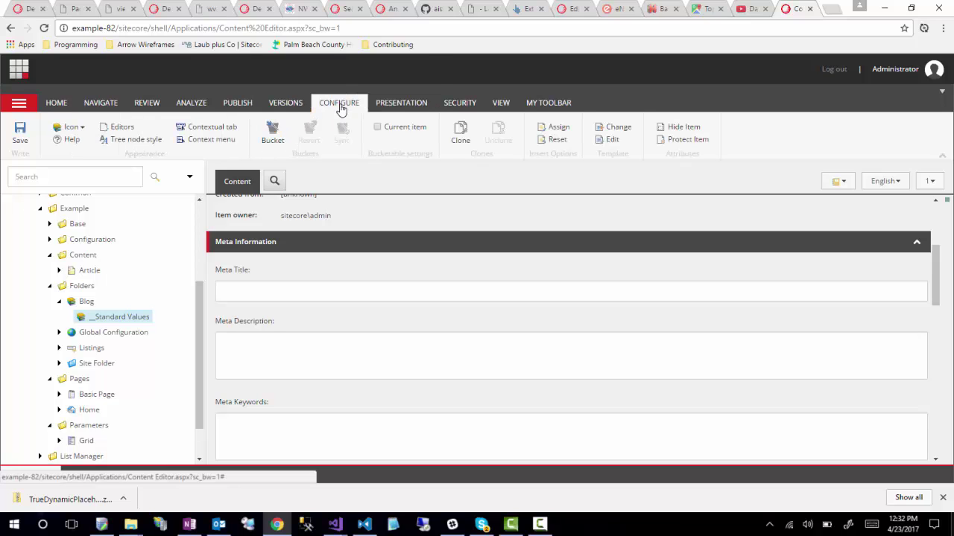
pyautogui.click(555, 128)
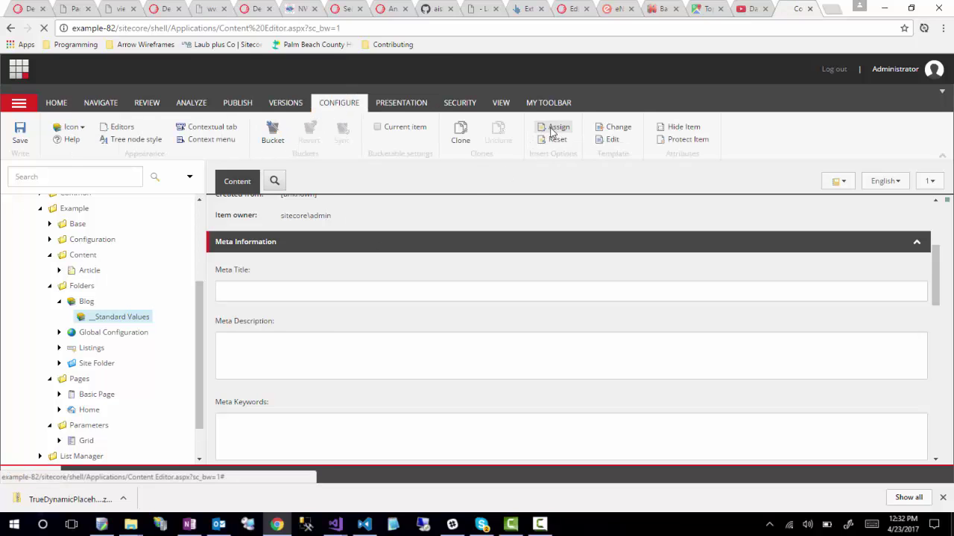
pyautogui.click(213, 186)
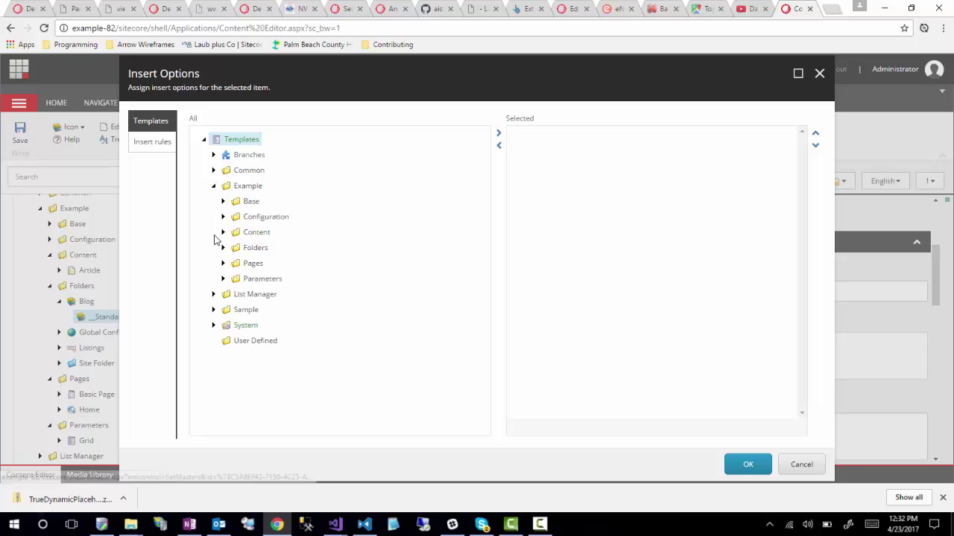
pyautogui.click(223, 232)
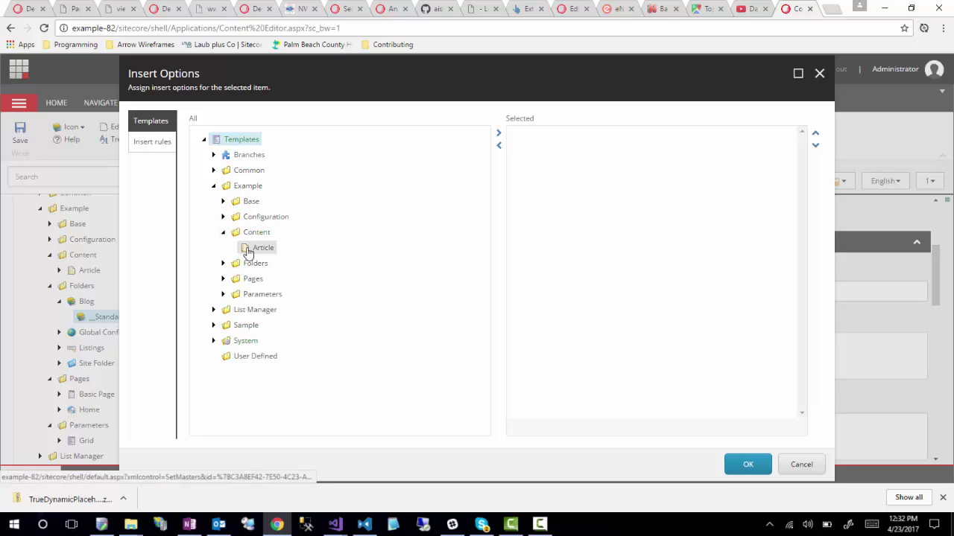
pyautogui.doubleClick(261, 248)
pyautogui.click(740, 464)
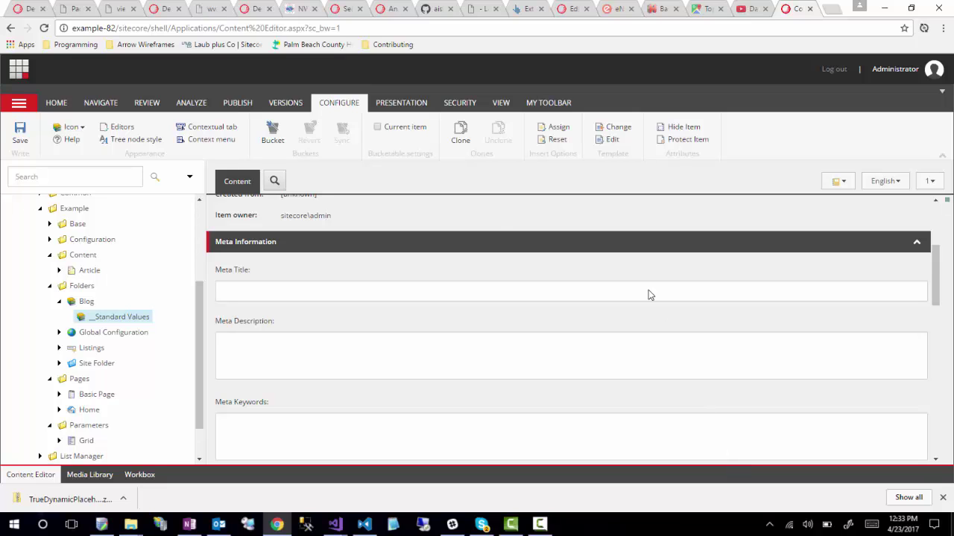
# Step: Insert a new Article item named "A cool name" under the Blog item in Example.com's Home
pyautogui.scroll(3, 85, 372)
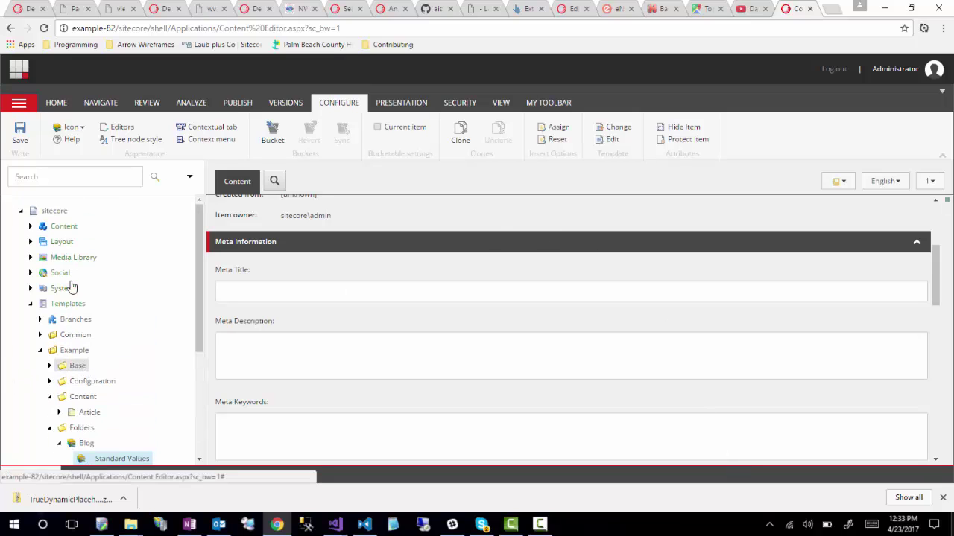
pyautogui.click(30, 226)
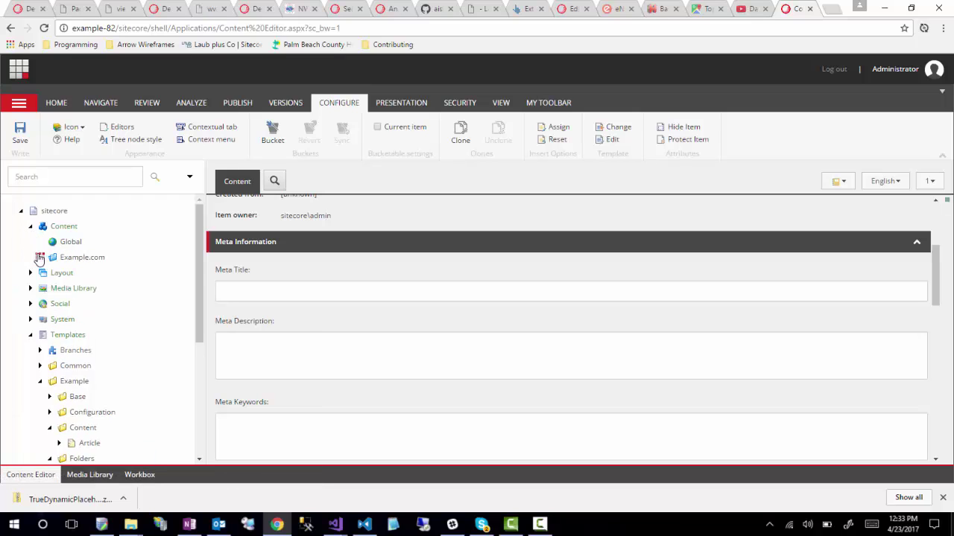
pyautogui.click(40, 257)
pyautogui.click(49, 273)
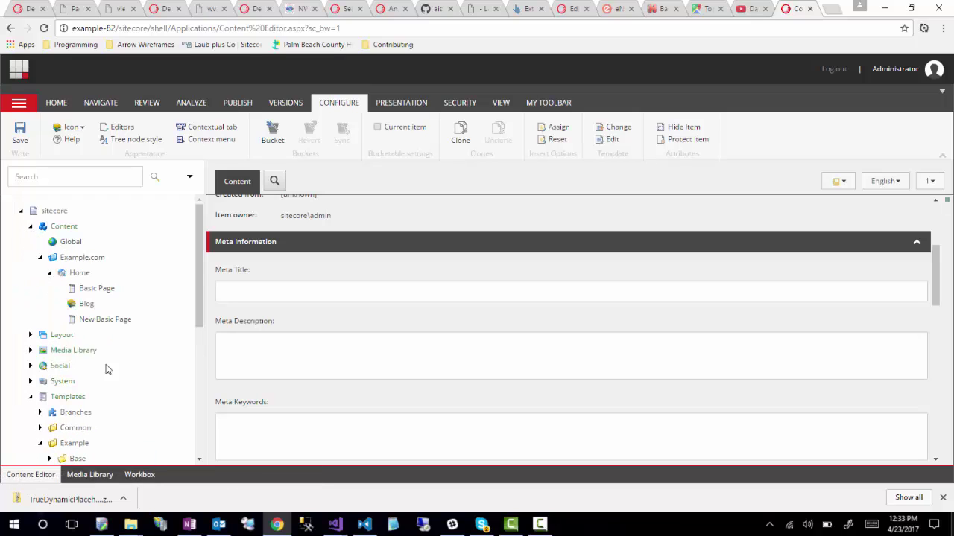
pyautogui.rightClick(84, 310)
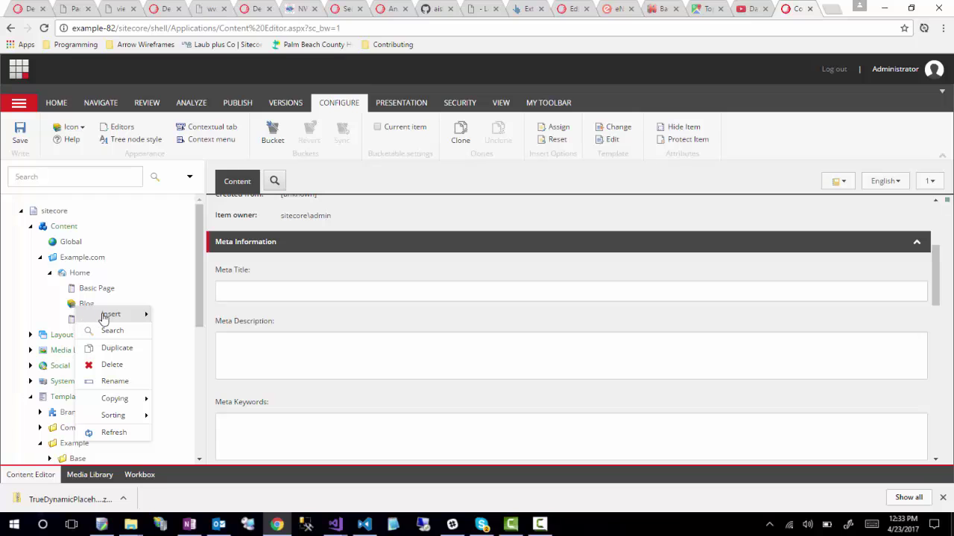
pyautogui.moveTo(111, 314)
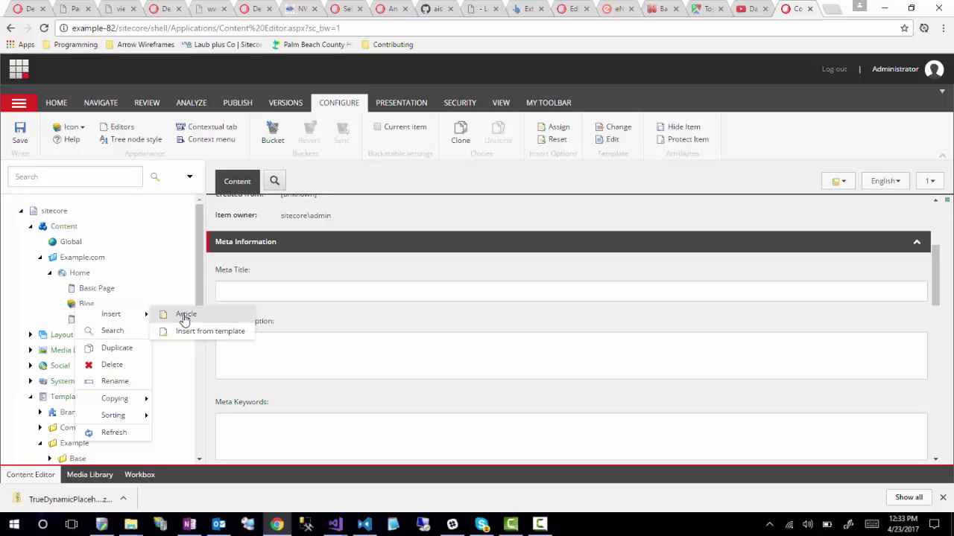
pyautogui.click(184, 317)
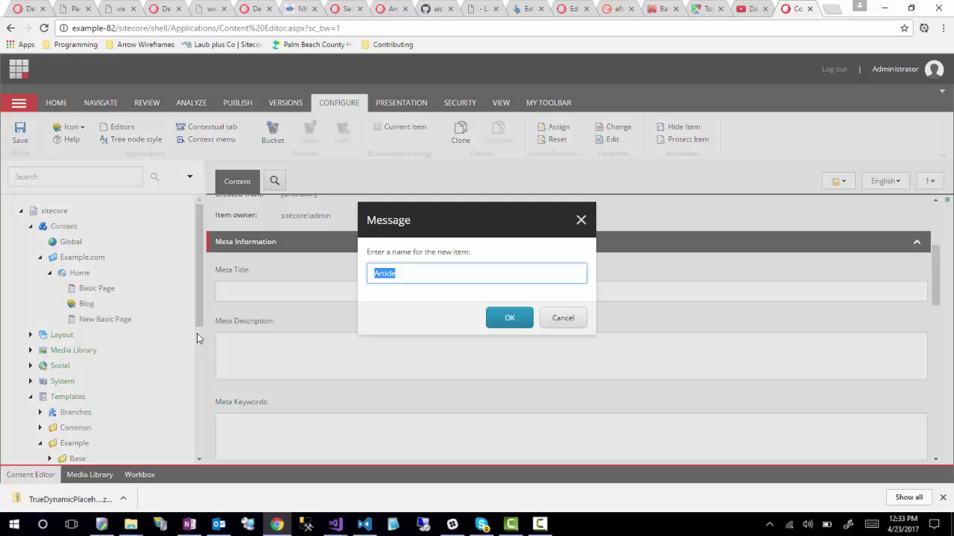
pyautogui.write('A')
pyautogui.click(524, 319)
# Step: Examine the new article's Title value and its quick info details
pyautogui.tripleClick(275, 289)
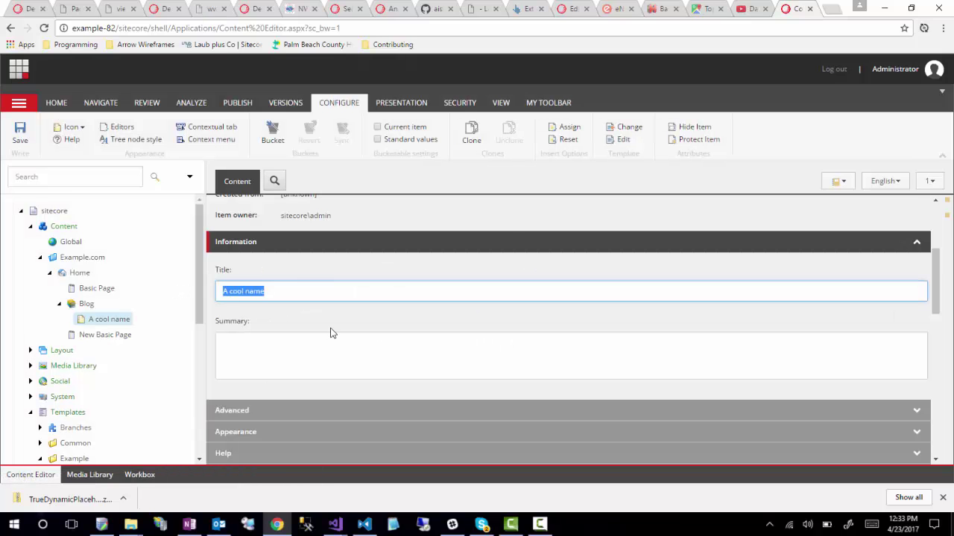
pyautogui.scroll(2, 332, 333)
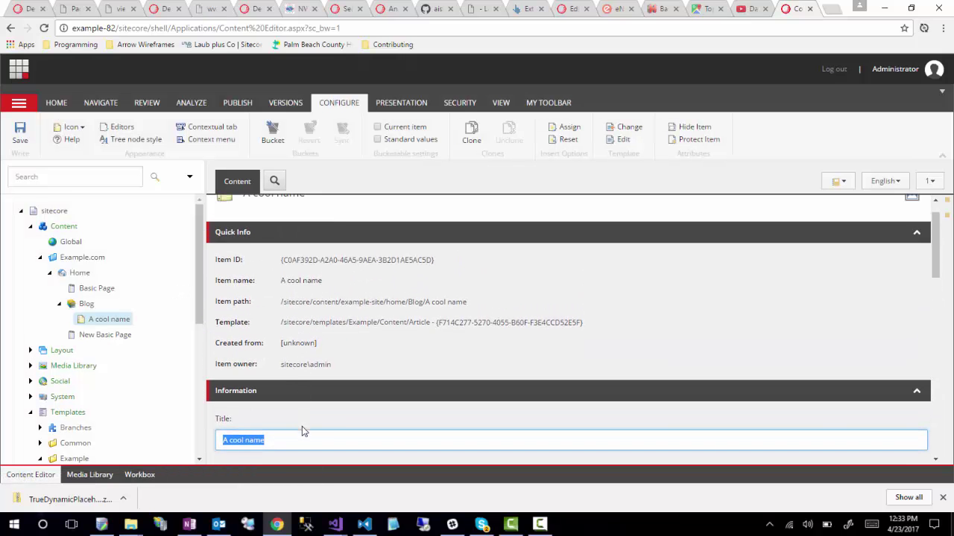
pyautogui.scroll(1, 305, 425)
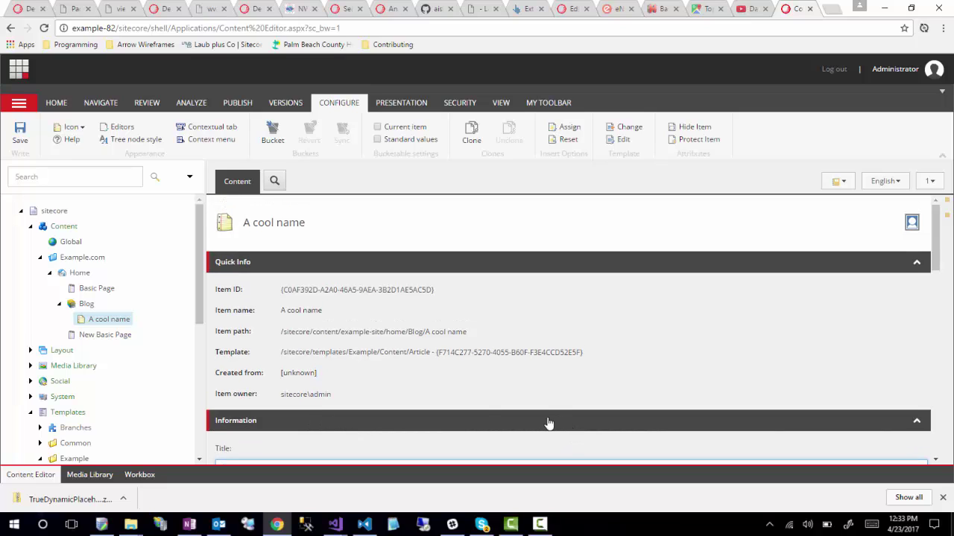
pyautogui.scroll(-4, 112, 358)
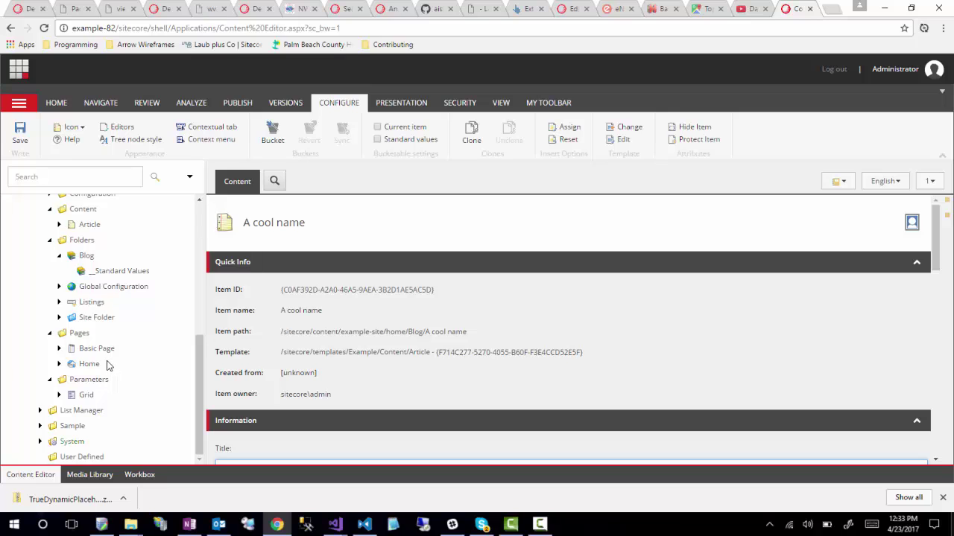
pyautogui.scroll(1, 107, 365)
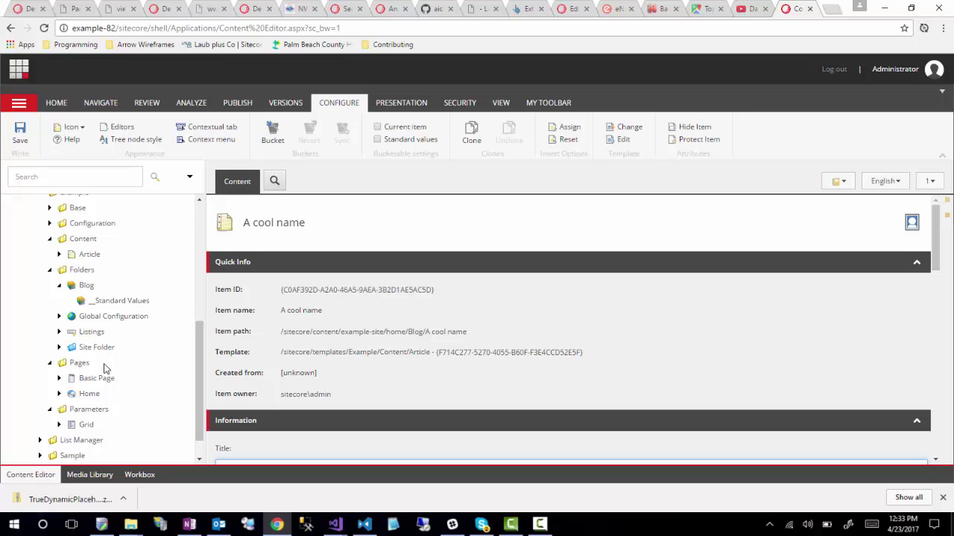
pyautogui.scroll(1, 99, 356)
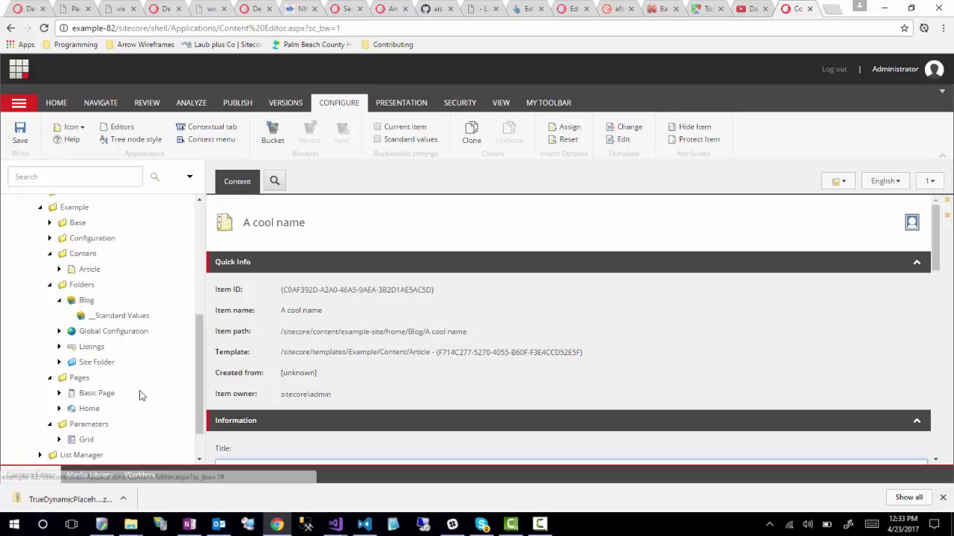